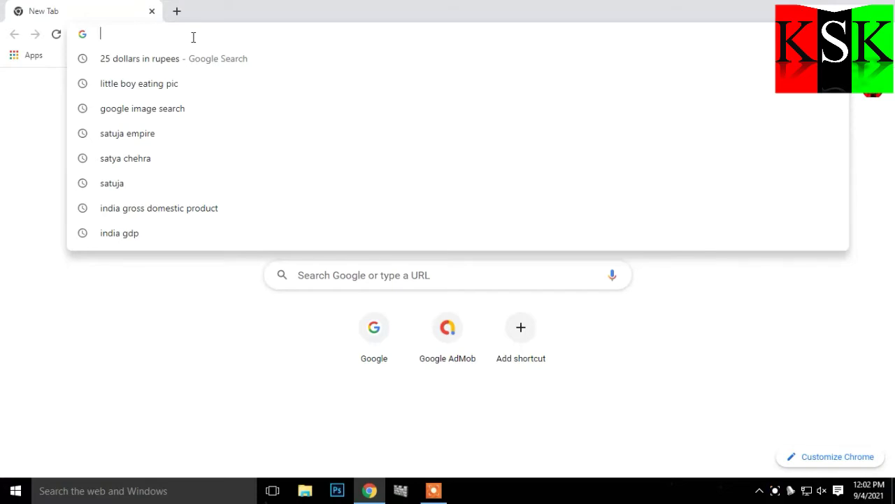
# - Search Google for "driver identifier download" and open the DriverIdentifier download page from the results
pyautogui.write('dr')
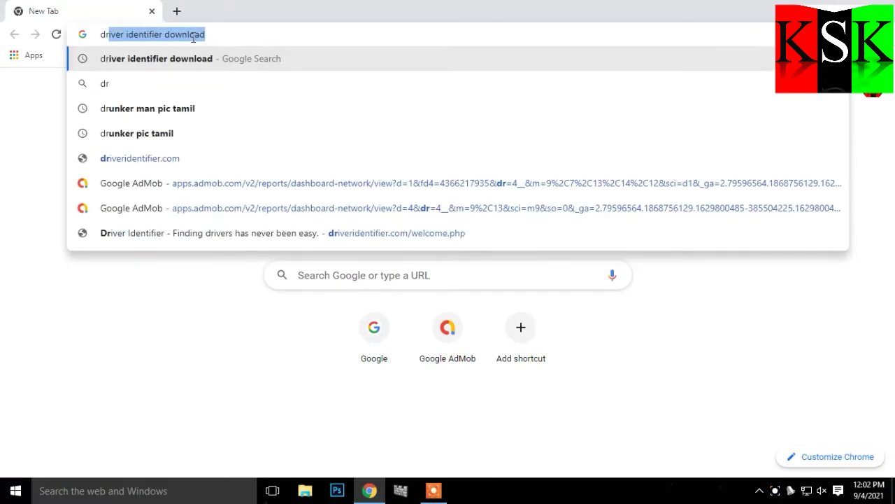
pyautogui.press('Right')
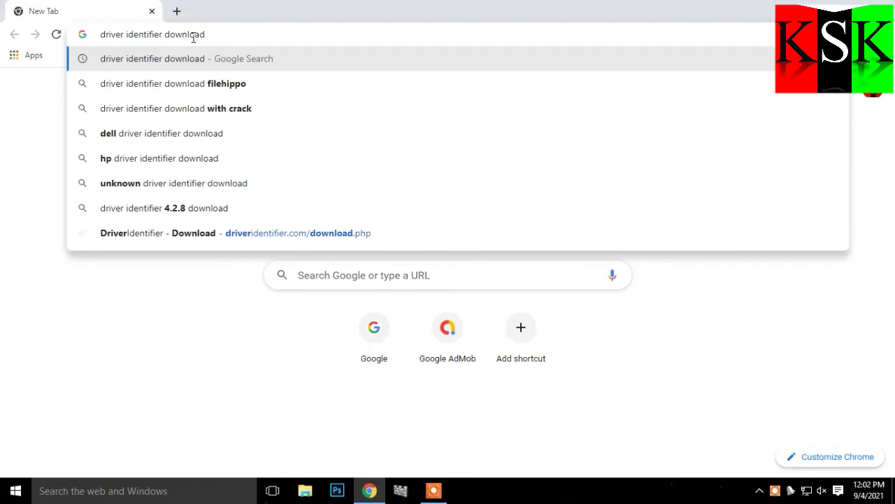
pyautogui.press('Return')
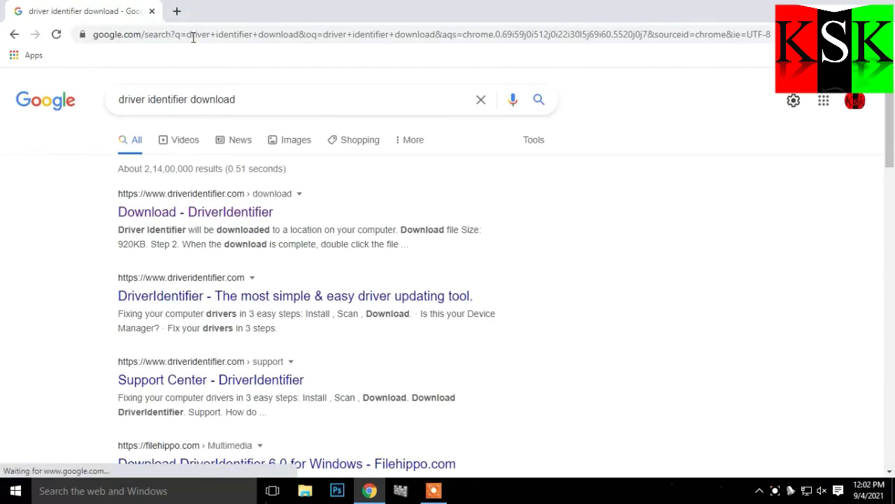
pyautogui.click(181, 213)
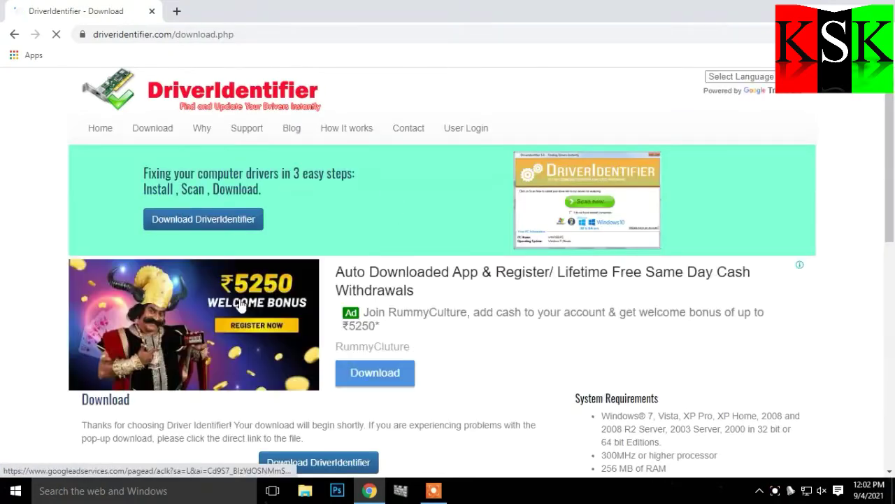
# - Download the DriverIdentifier installer (standard version, not the portable one) from the page's Download section
pyautogui.scroll(-4, 240, 304)
pyautogui.scroll(-1, 238, 304)
pyautogui.scroll(1, 245, 296)
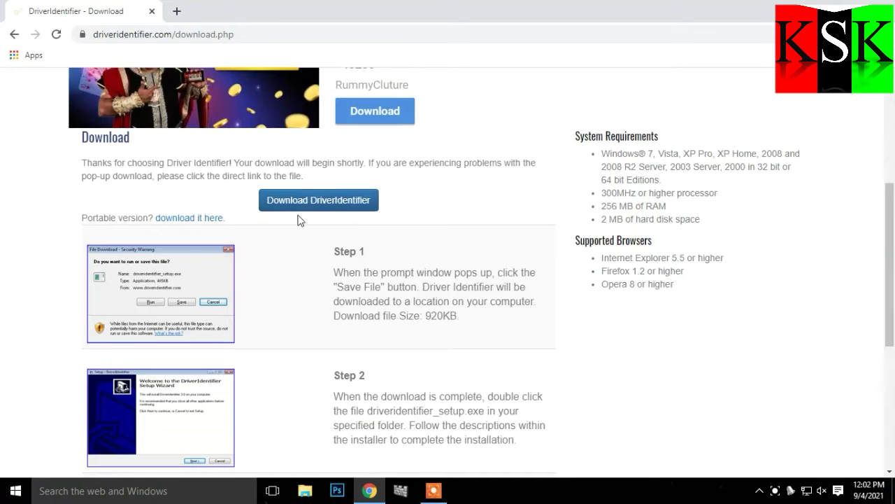
pyautogui.click(342, 200)
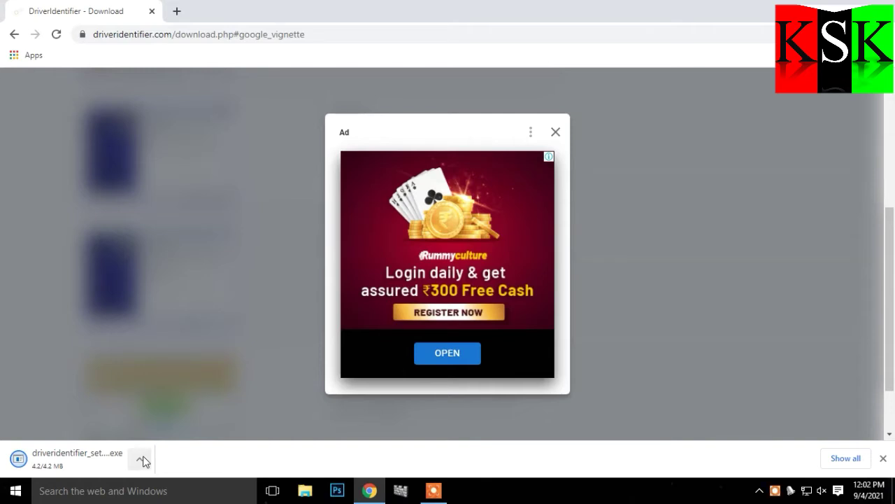
# - Run the downloaded DriverIdentifier setup file, accept its license agreement and continue the installation
pyautogui.click(143, 461)
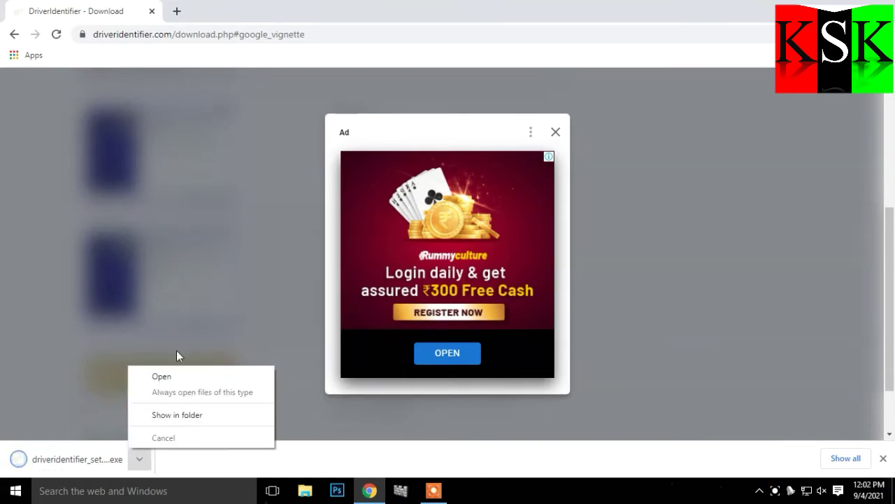
pyautogui.click(162, 377)
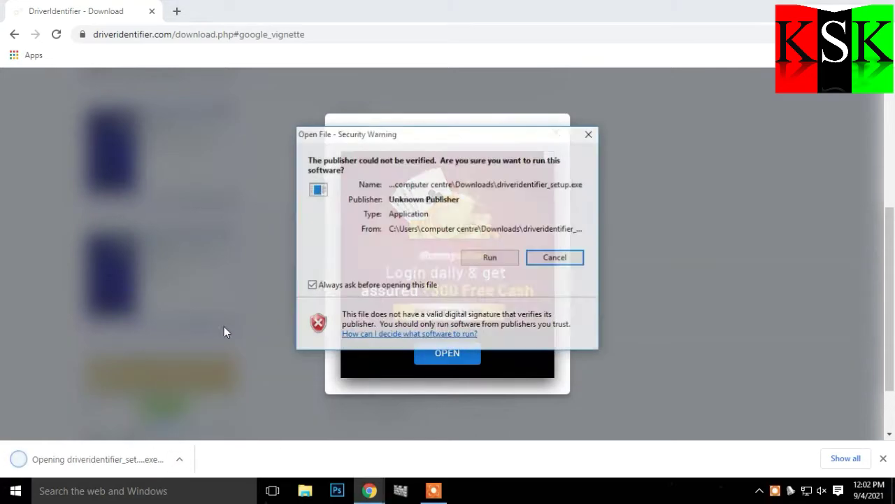
pyautogui.click(492, 258)
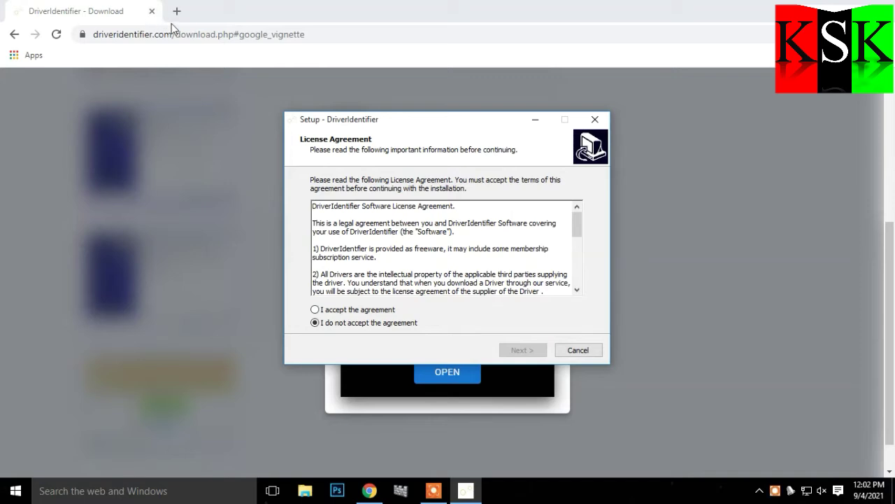
pyautogui.click(315, 310)
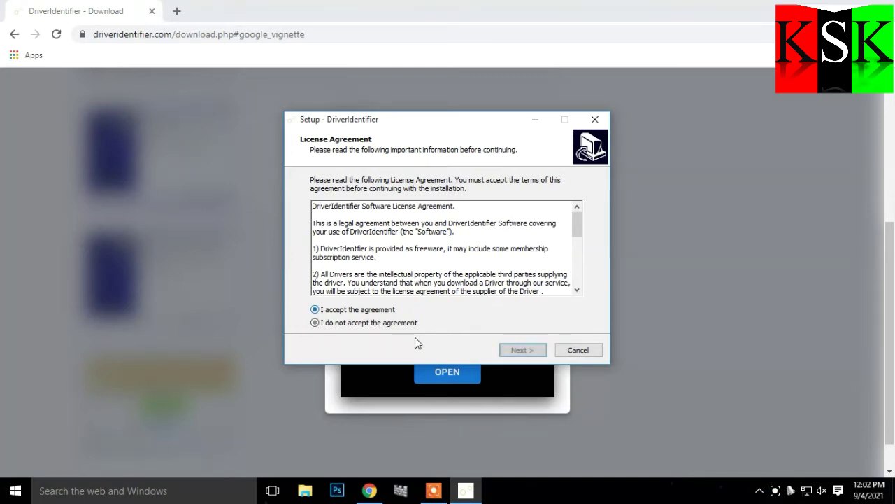
pyautogui.click(530, 355)
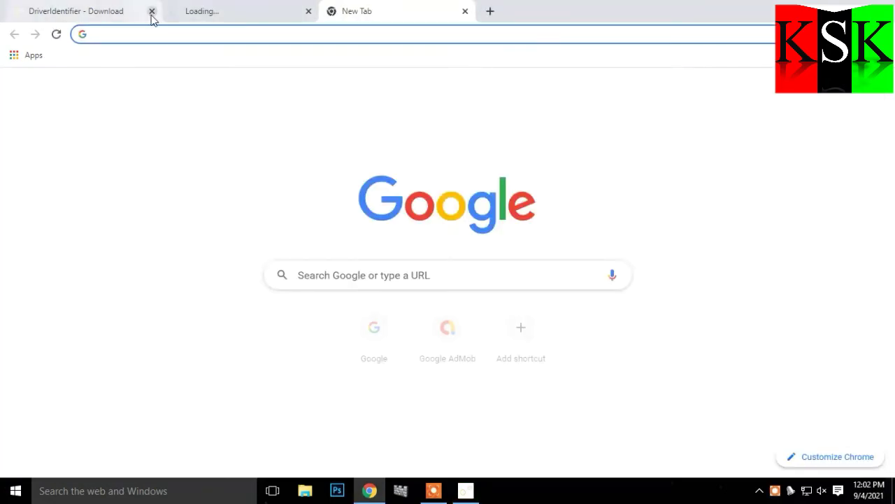
# - Close the two DriverIdentifier web pages in the browser and start a driver scan in DriverIdentifier
pyautogui.click(152, 12)
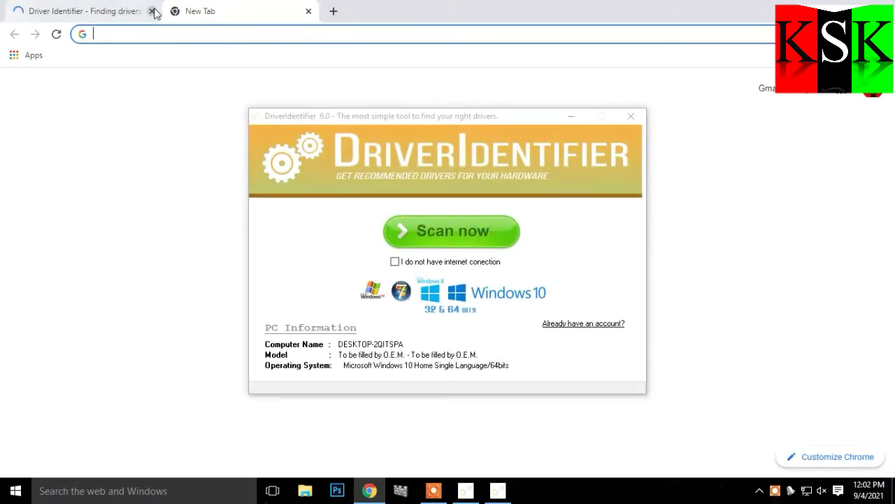
pyautogui.click(152, 12)
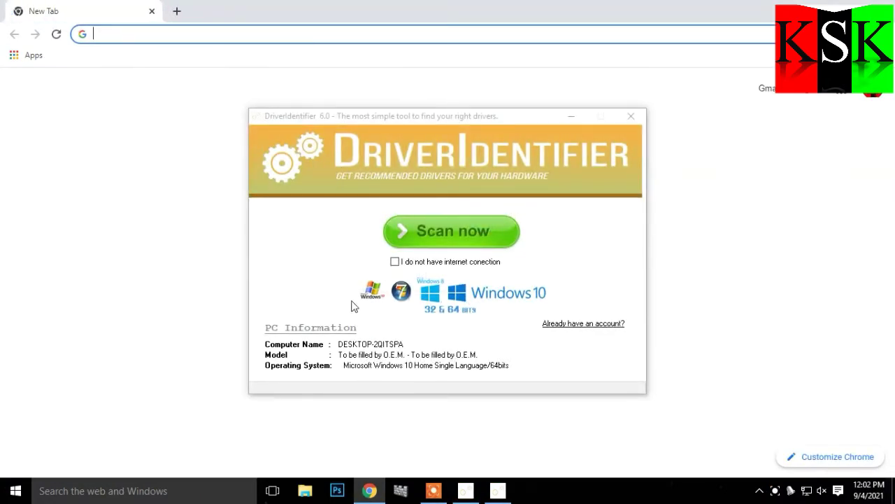
pyautogui.click(409, 235)
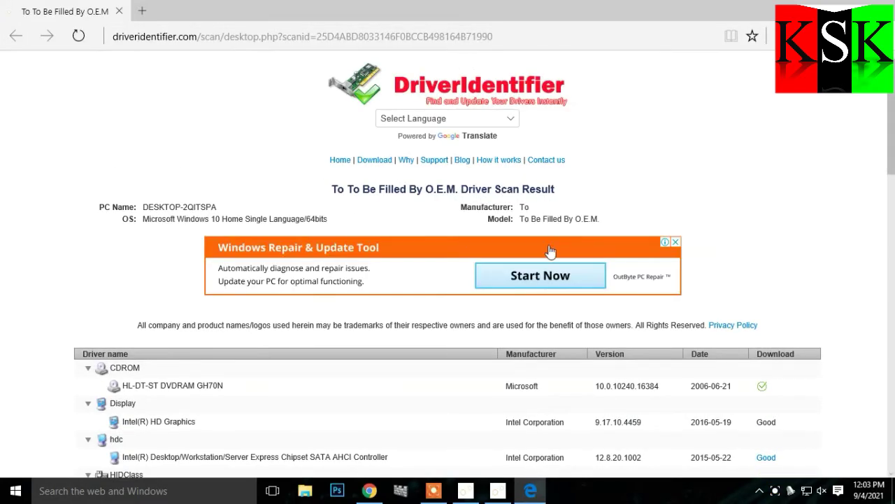
# - Finish the DriverIdentifier setup wizard and return to the driver scan result page
pyautogui.click(504, 489)
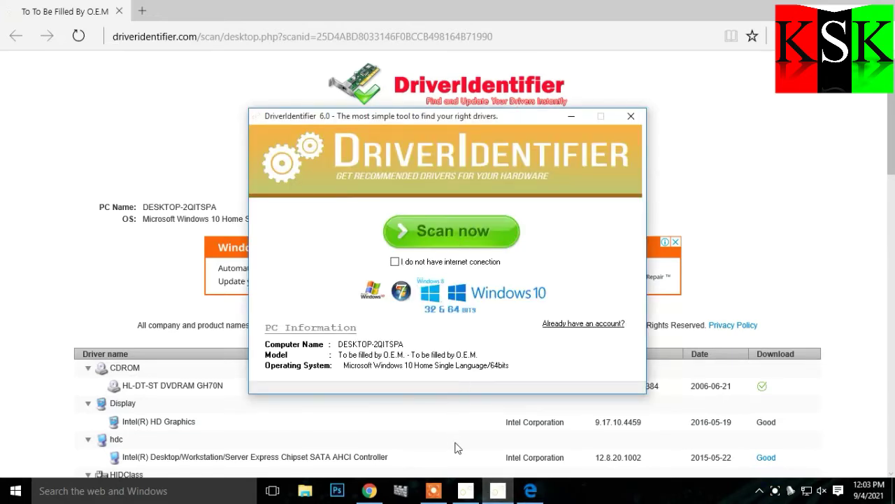
pyautogui.click(466, 490)
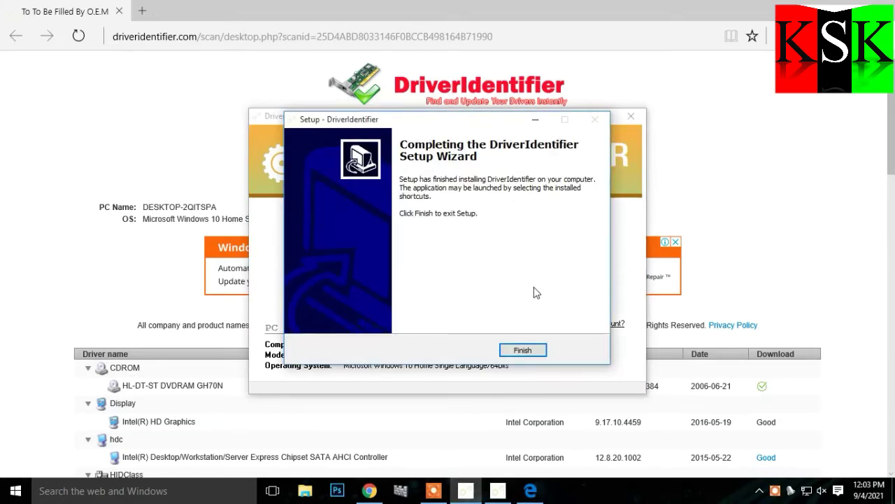
pyautogui.click(522, 350)
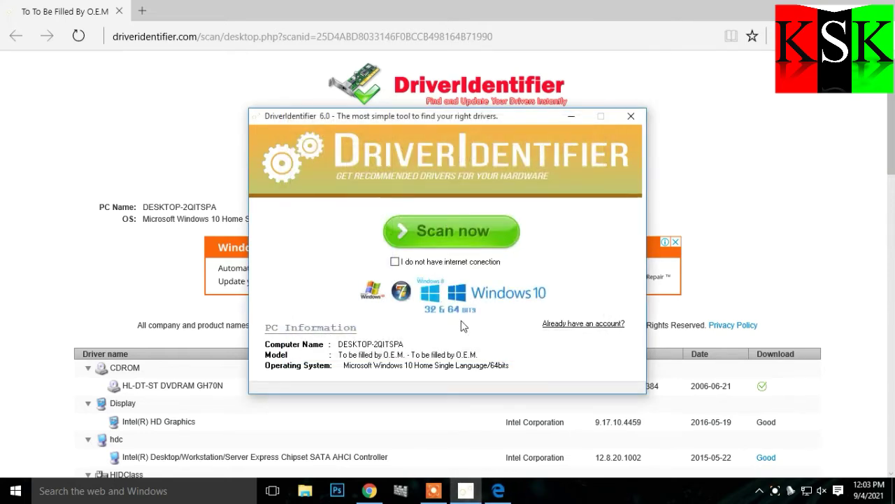
pyautogui.click(828, 143)
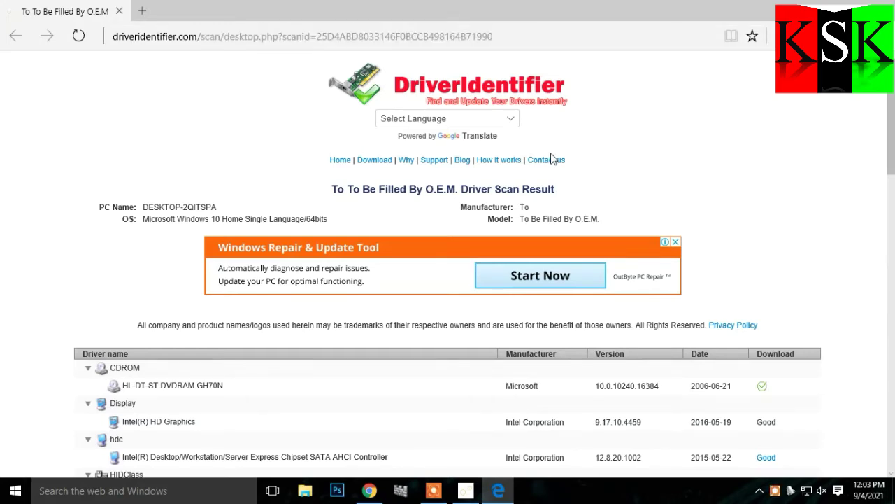
# - Review the scanned drivers and open the update page for the High Definition Audio Device under MEDIA
pyautogui.scroll(-3, 477, 329)
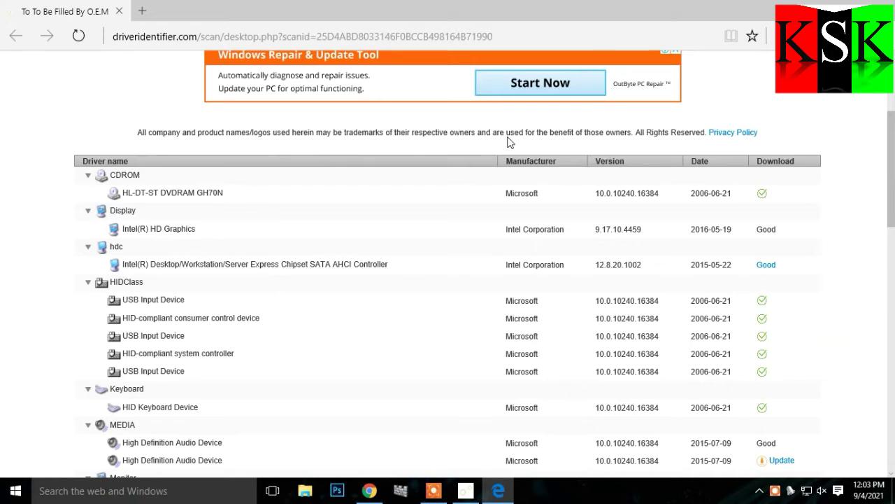
pyautogui.scroll(-2, 547, 170)
pyautogui.scroll(-1, 548, 170)
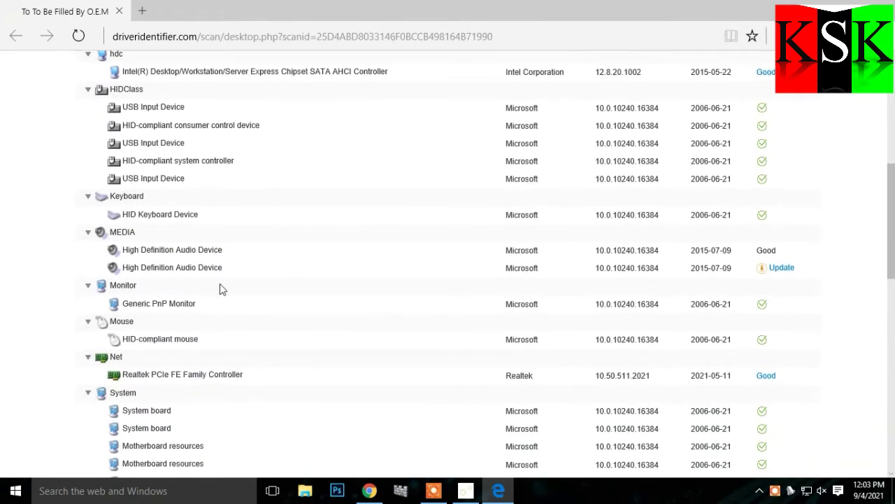
pyautogui.scroll(-3, 139, 285)
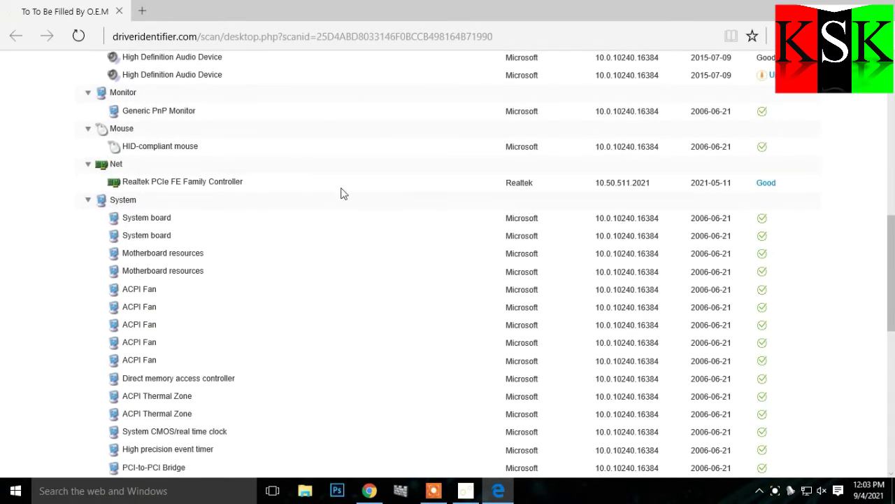
pyautogui.scroll(5, 867, 319)
pyautogui.scroll(1, 867, 319)
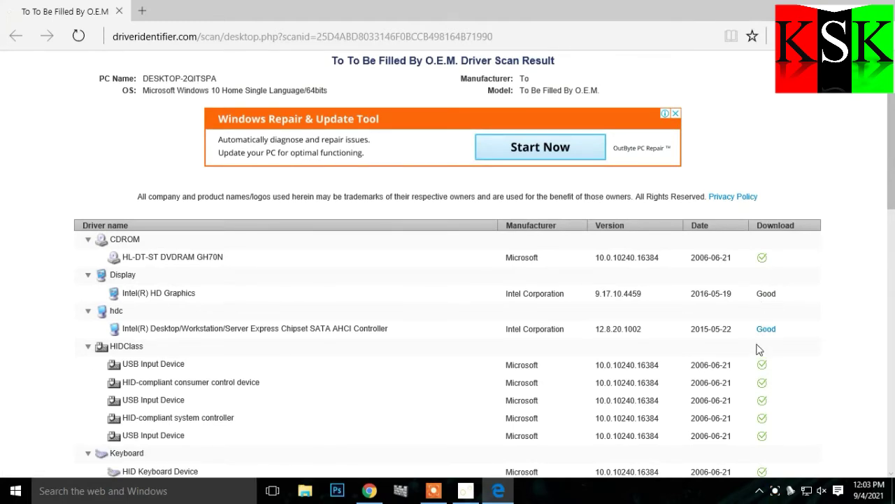
pyautogui.scroll(-3, 758, 378)
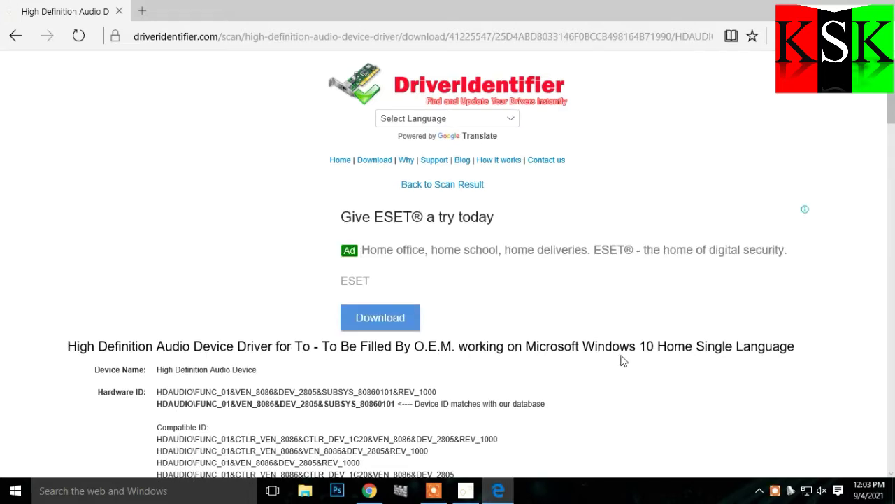
# - Look through the matching driver files and open the download page for the Lenovo Intel(R) Display Audio file n11dn23w.exe
pyautogui.scroll(-4, 667, 362)
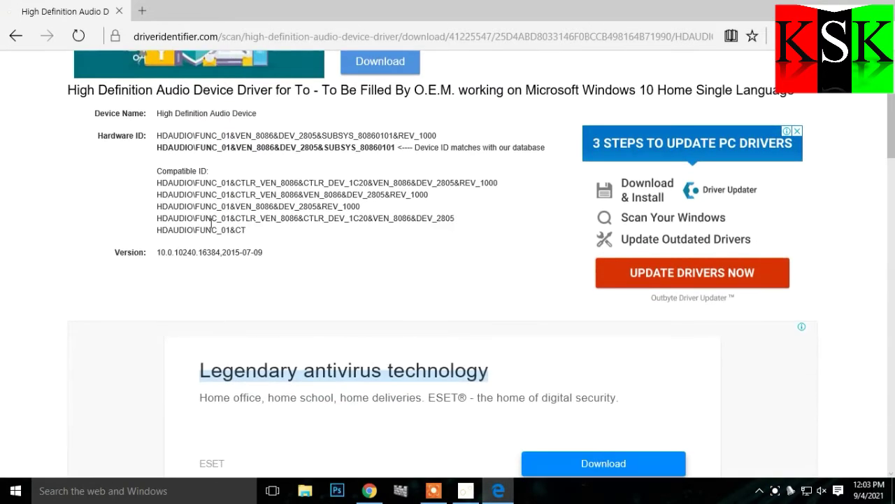
pyautogui.scroll(-4, 306, 306)
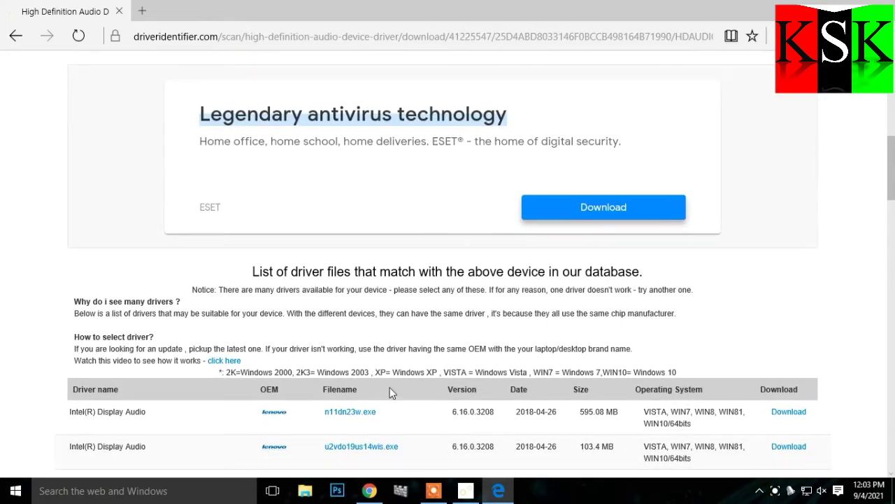
pyautogui.scroll(-3, 390, 386)
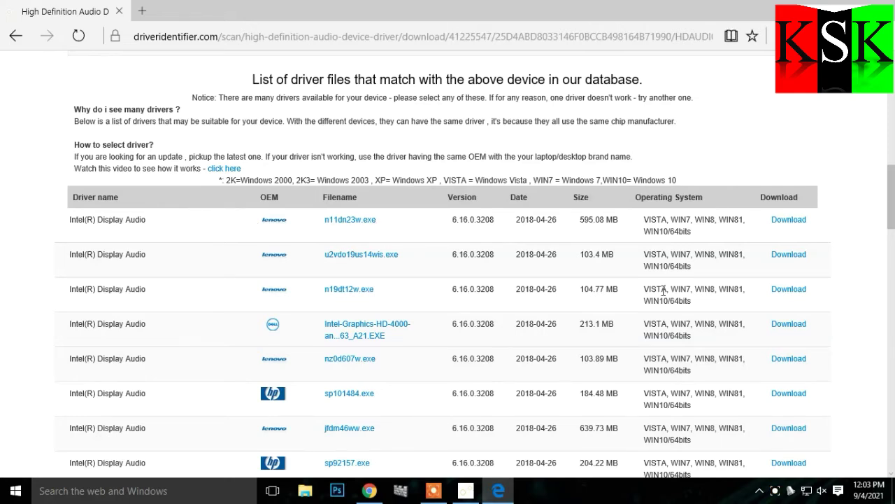
pyautogui.scroll(-10, 664, 289)
pyautogui.scroll(-12, 418, 301)
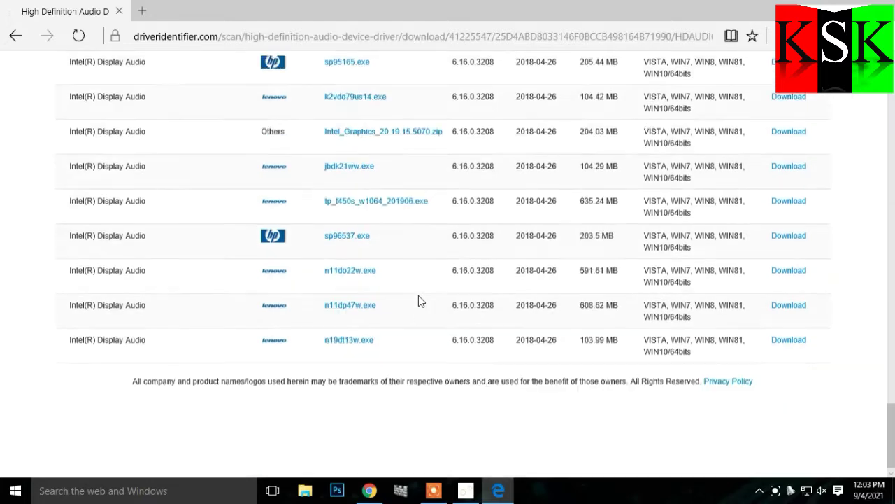
pyautogui.scroll(-3, 419, 295)
pyautogui.scroll(10, 418, 295)
pyautogui.scroll(15, 419, 295)
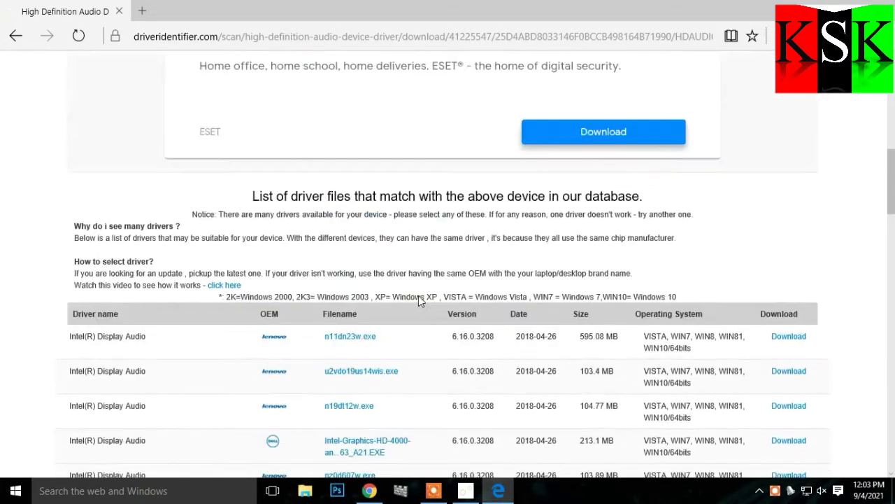
pyautogui.scroll(1, 418, 295)
pyautogui.scroll(-2, 432, 378)
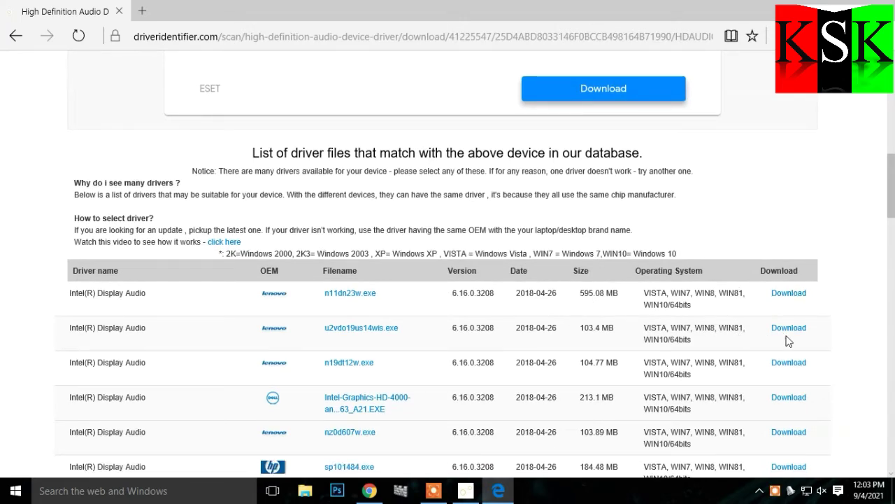
pyautogui.click(790, 295)
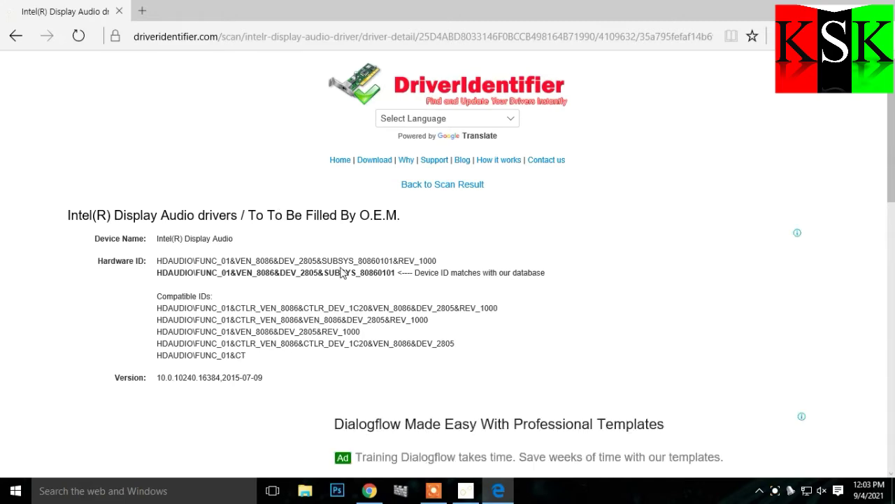
# - Download the Intel(R) Display Audio driver n11dn23w.exe from the manufacturer's (Lenovo) server
pyautogui.scroll(-3, 342, 273)
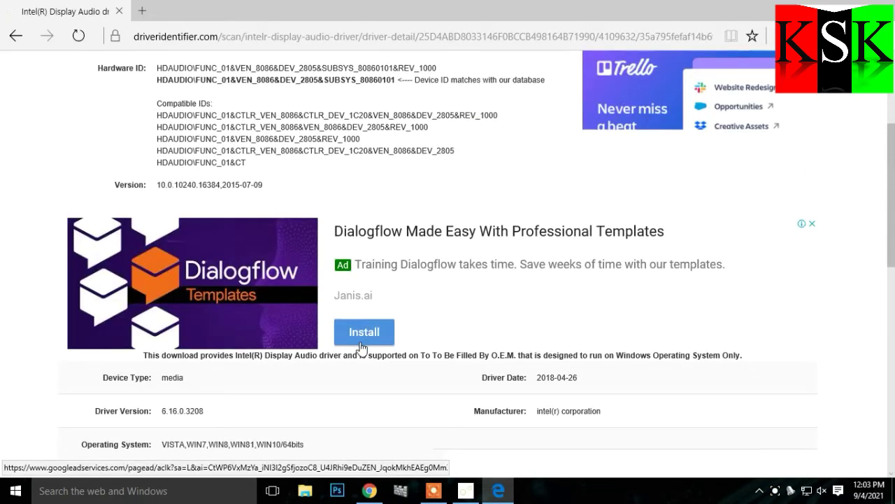
pyautogui.scroll(-2, 364, 348)
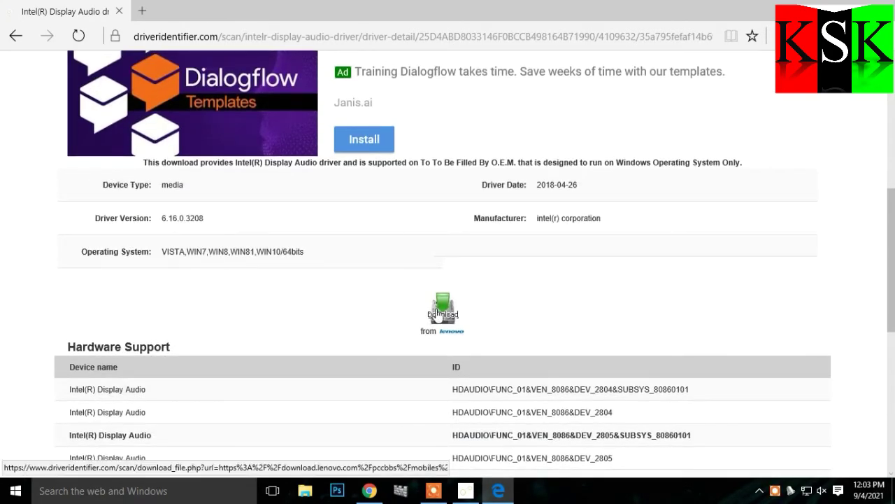
pyautogui.click(445, 308)
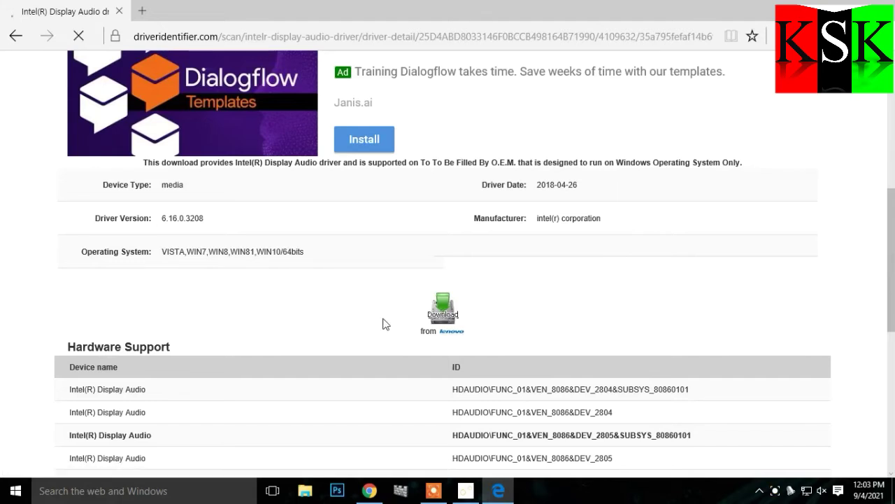
pyautogui.scroll(-5, 384, 322)
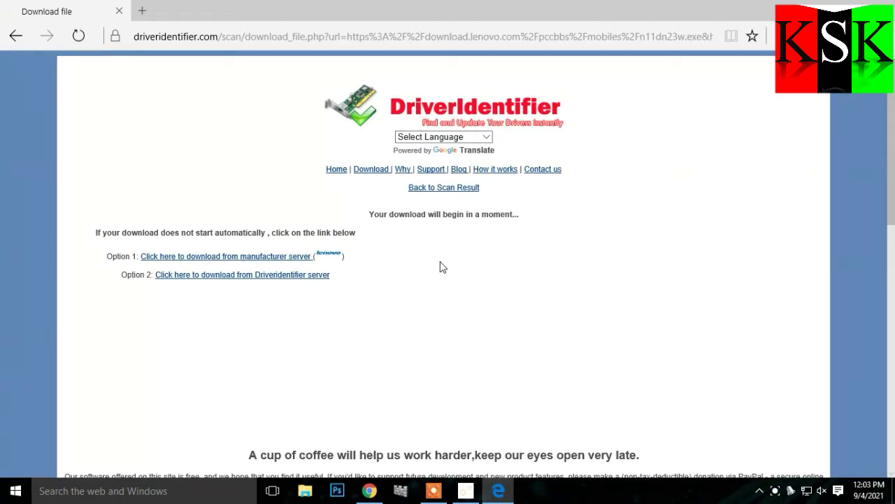
pyautogui.click(210, 264)
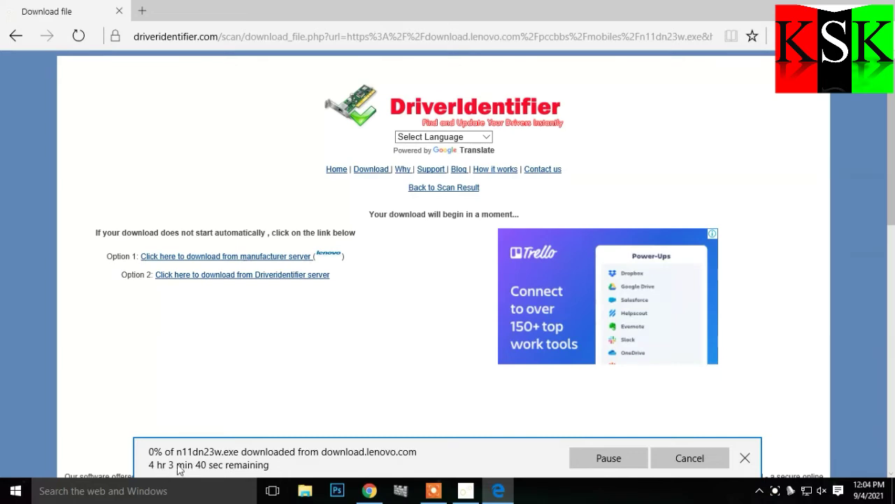
# - Cancel the n11dn23w.exe download and start a fresh driver scan in DriverIdentifier
pyautogui.click(690, 458)
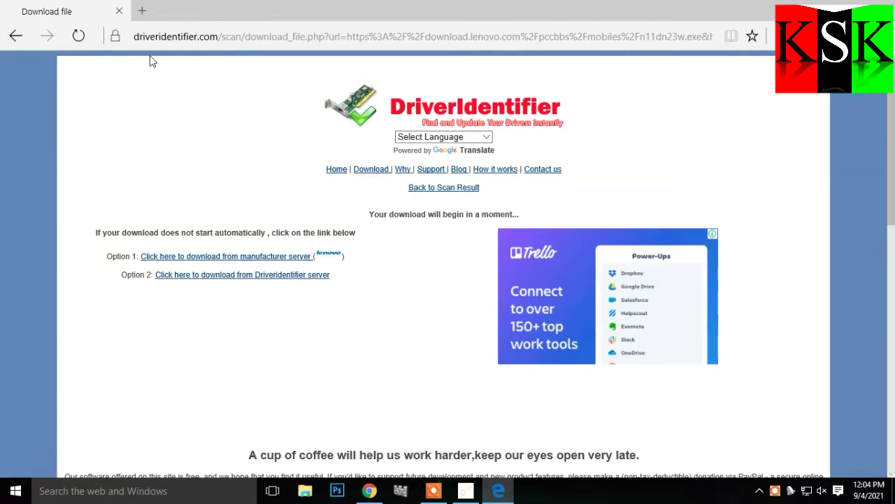
pyautogui.click(16, 37)
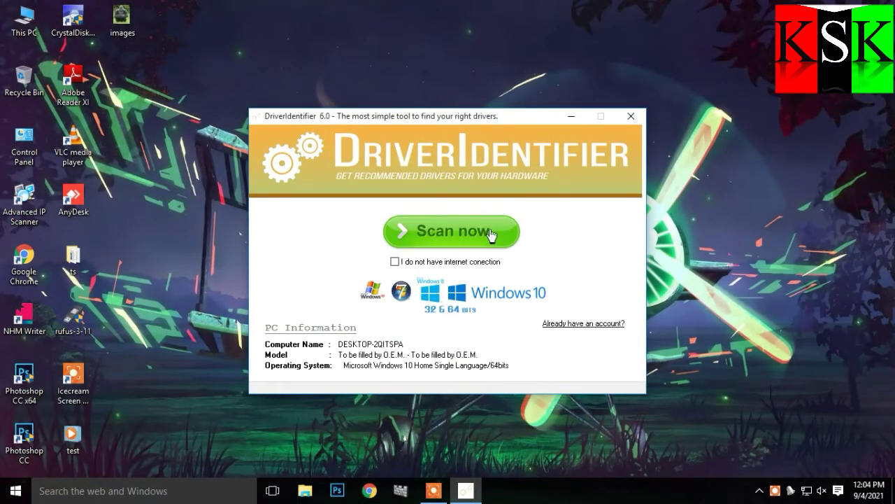
pyautogui.click(460, 241)
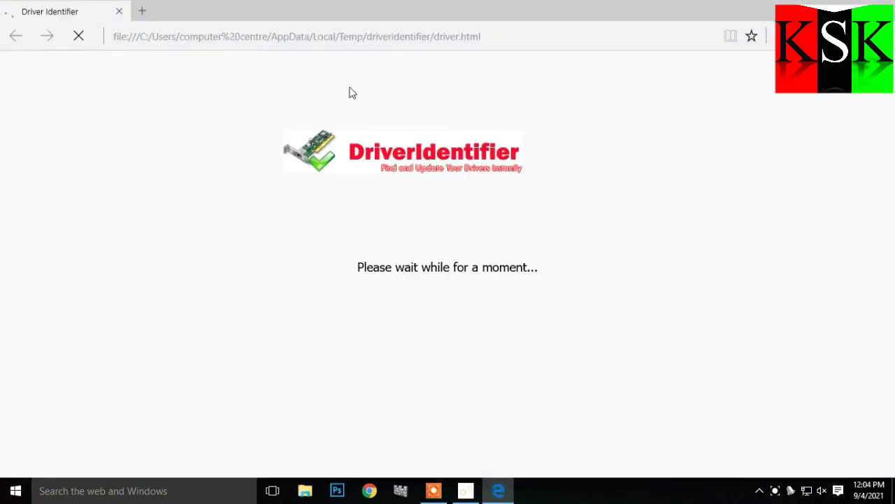
# - Copy the local file address of the driver.html scan report and close the browser
pyautogui.click(248, 37)
pyautogui.hotkey('ctrl', 'c')
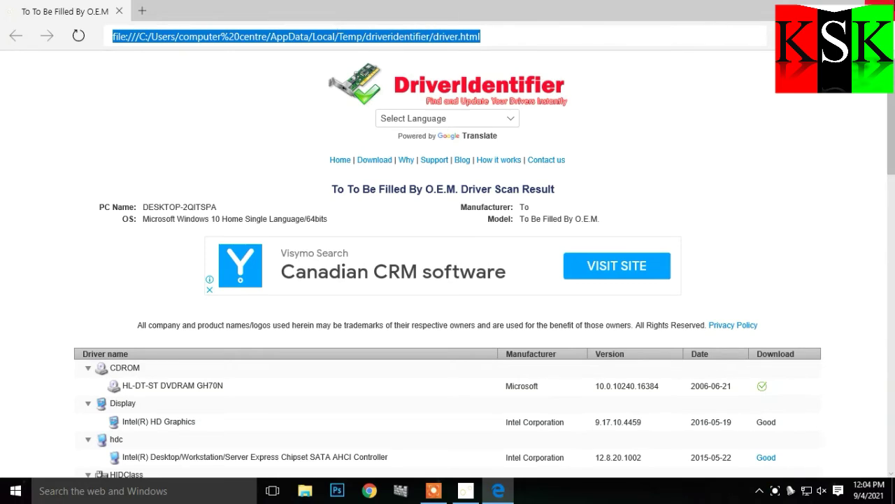
pyautogui.hotkey('alt', 'F4')
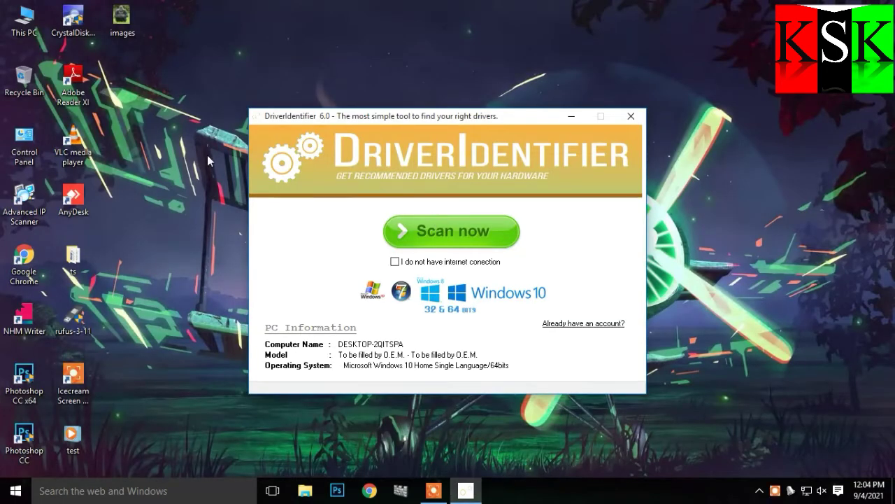
# - Go to the report's driveridentifier folder in File Explorer using the copied address without the driver.html file name
pyautogui.doubleClick(24, 21)
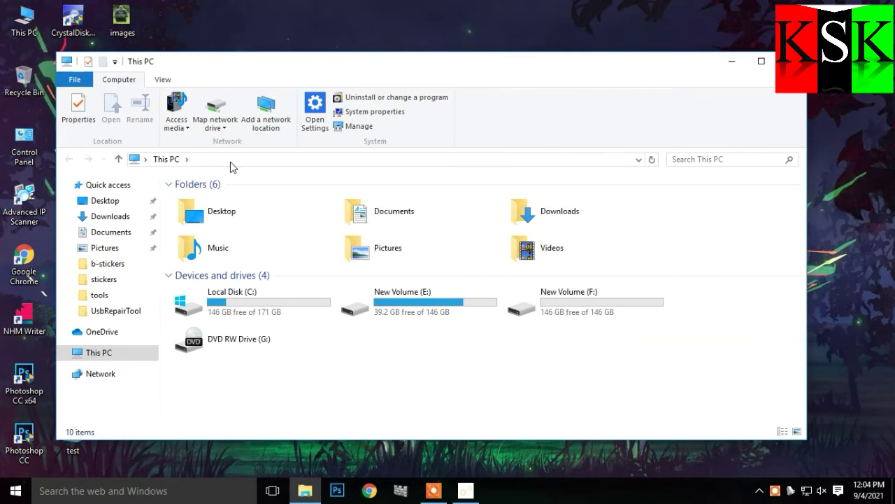
pyautogui.click(232, 161)
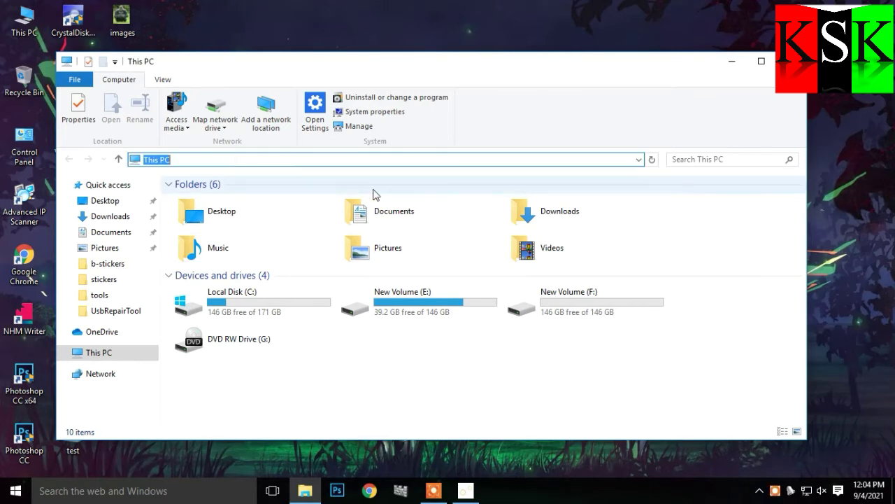
pyautogui.press('BackSpace')
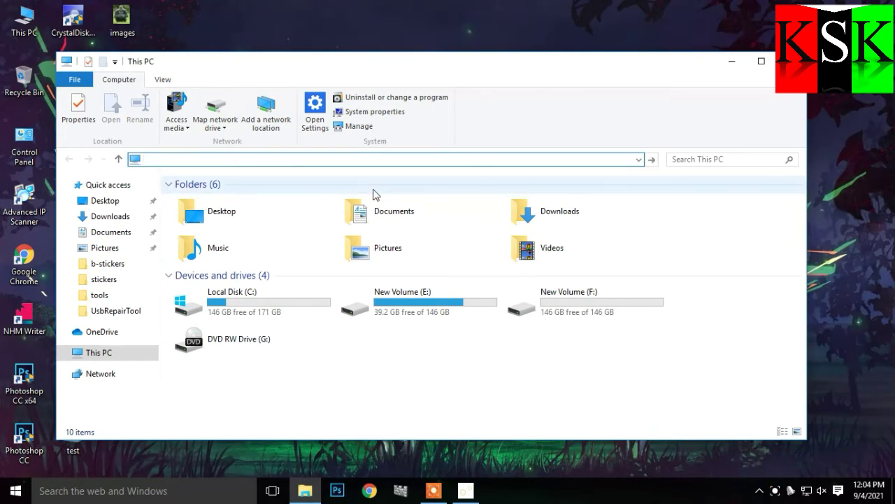
pyautogui.hotkey('ctrl', 'v')
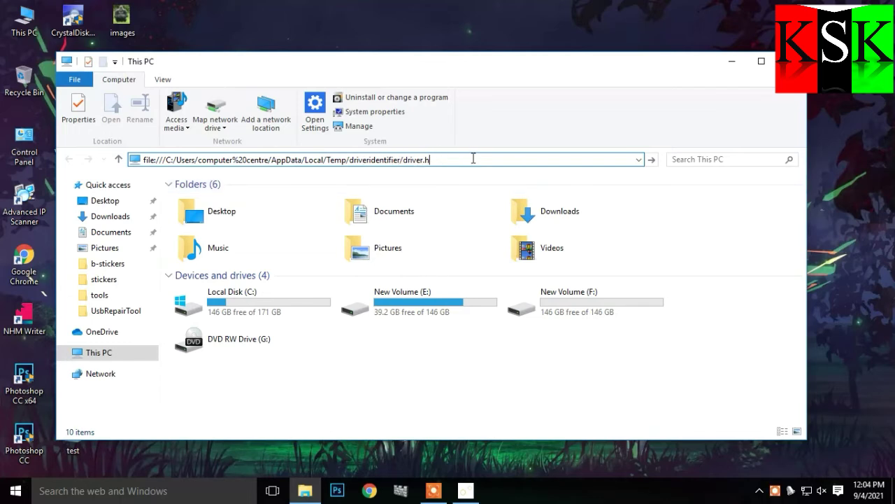
pyautogui.press('BackSpace')
pyautogui.press('BackSpace')
pyautogui.press('Return')
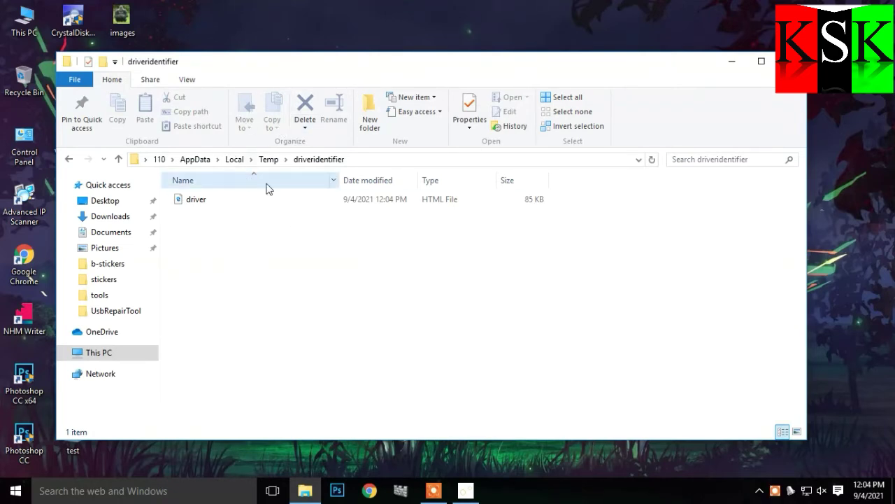
# - Reopen the driveridentifier folder from its parent Temp folder and examine the source of the driver HTML file in Notepad
pyautogui.click(264, 161)
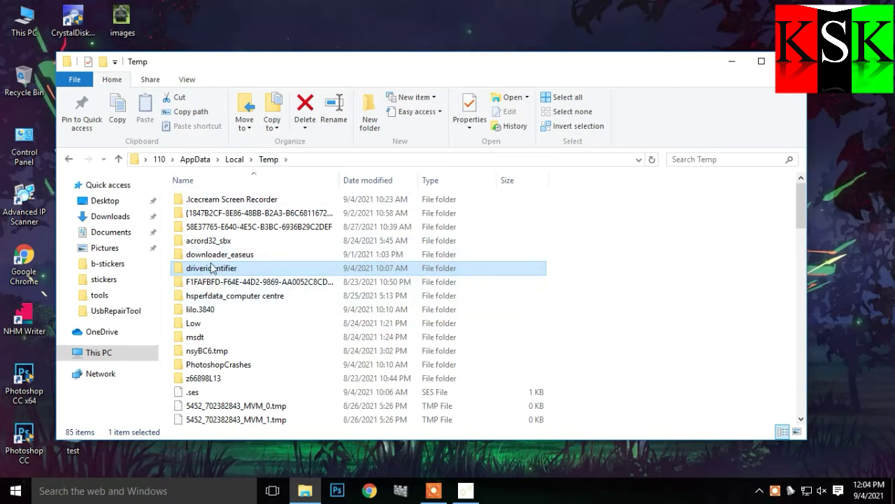
pyautogui.doubleClick(212, 268)
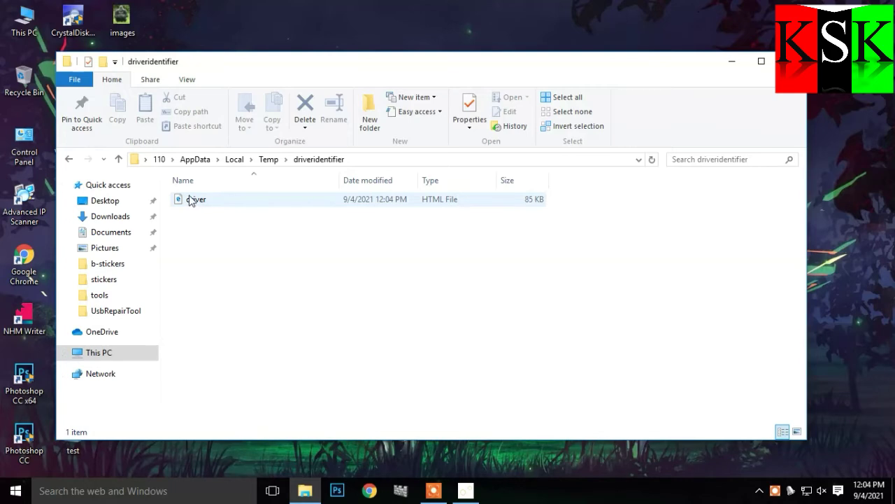
pyautogui.rightClick(237, 202)
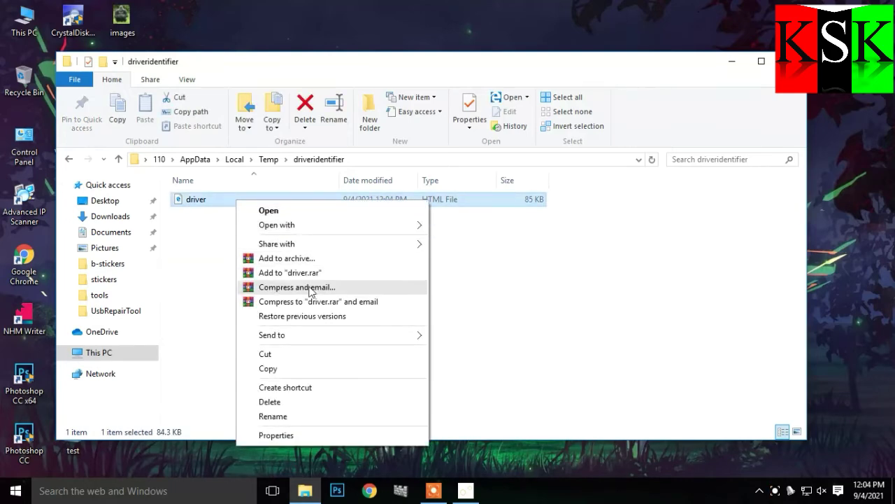
pyautogui.moveTo(387, 225)
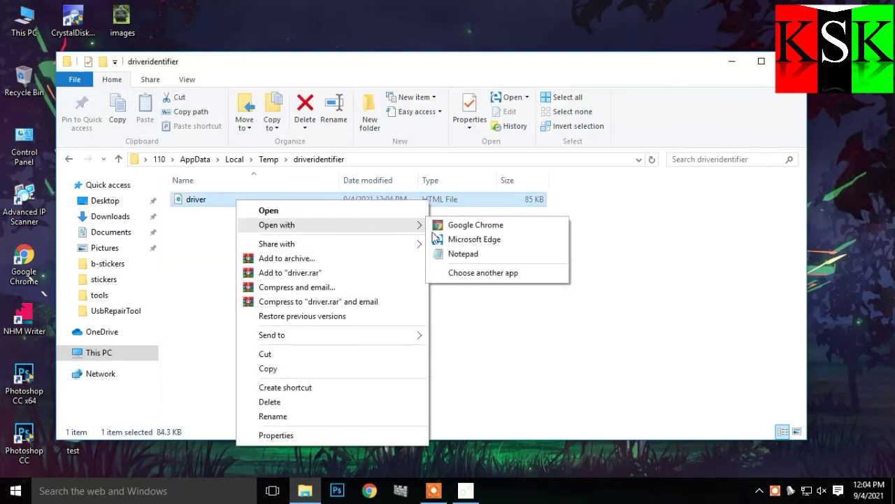
pyautogui.click(461, 256)
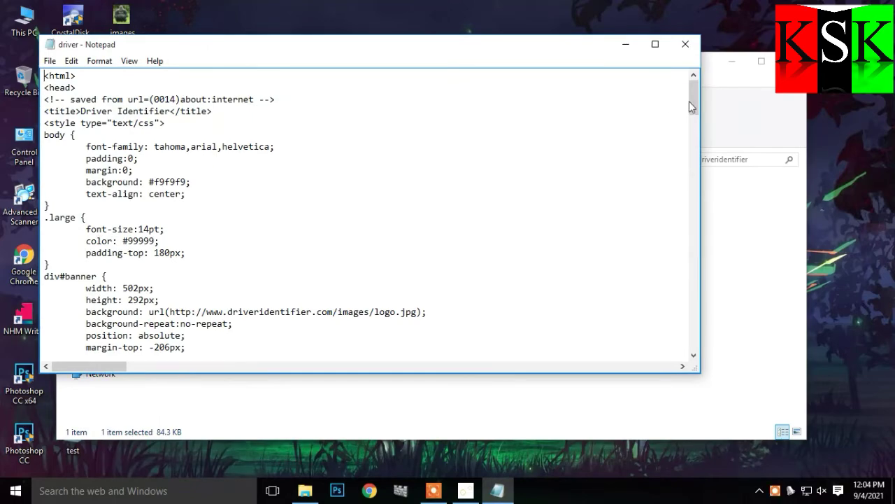
pyautogui.moveTo(694, 96); pyautogui.dragTo(707, 151)
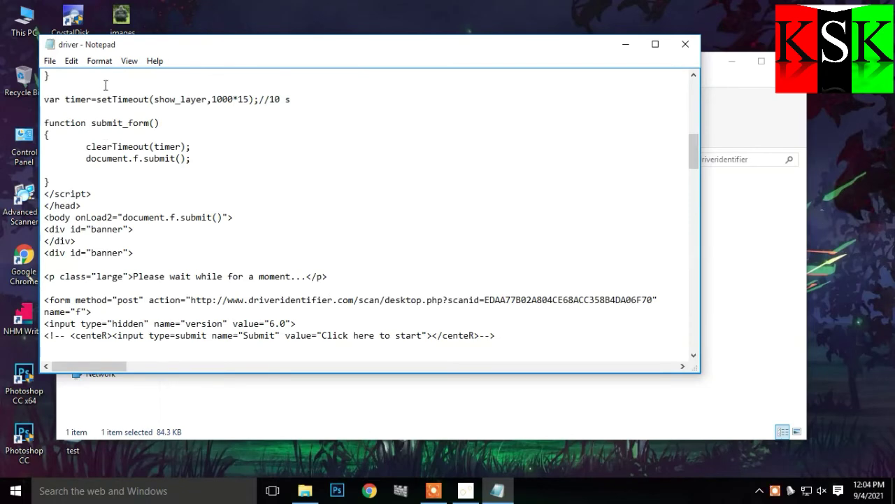
pyautogui.click(687, 46)
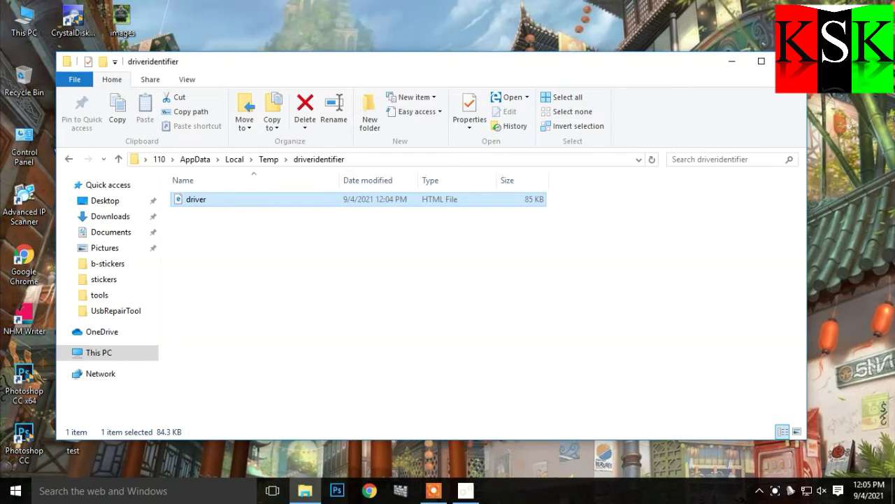
# - Close the driveridentifier folder window and the DriverIdentifier program, and refresh the desktop
pyautogui.click(790, 61)
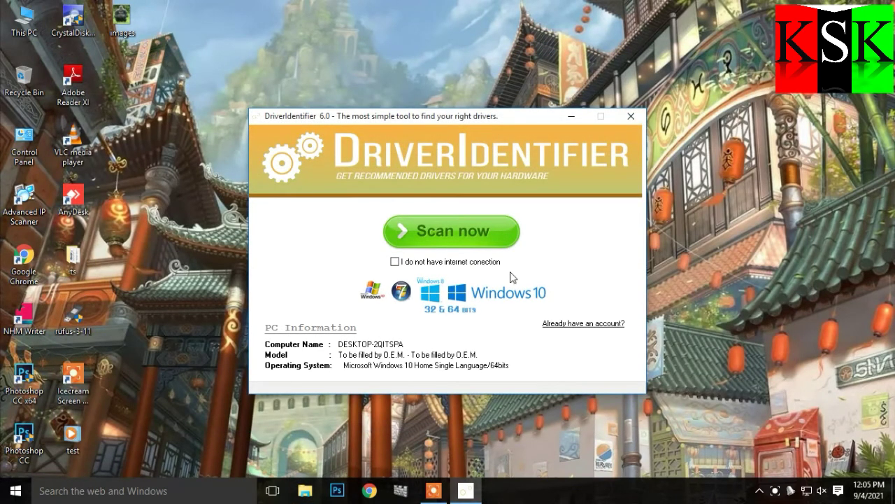
pyautogui.click(629, 117)
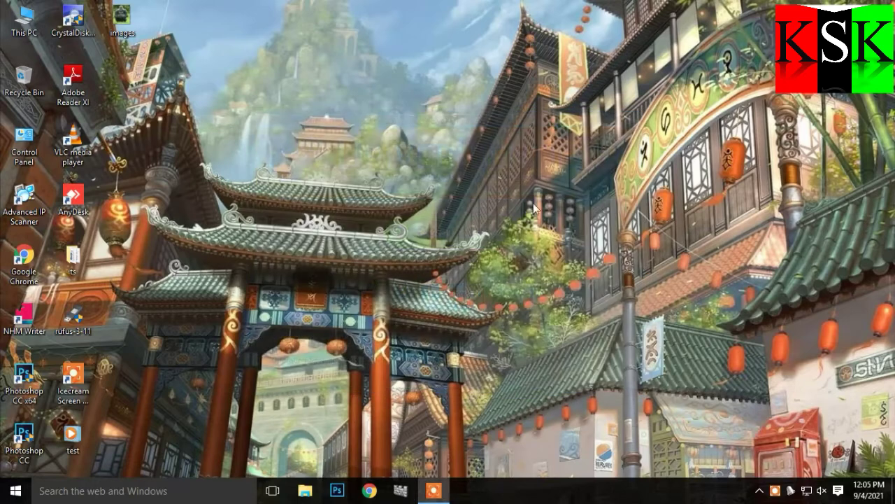
pyautogui.rightClick(266, 219)
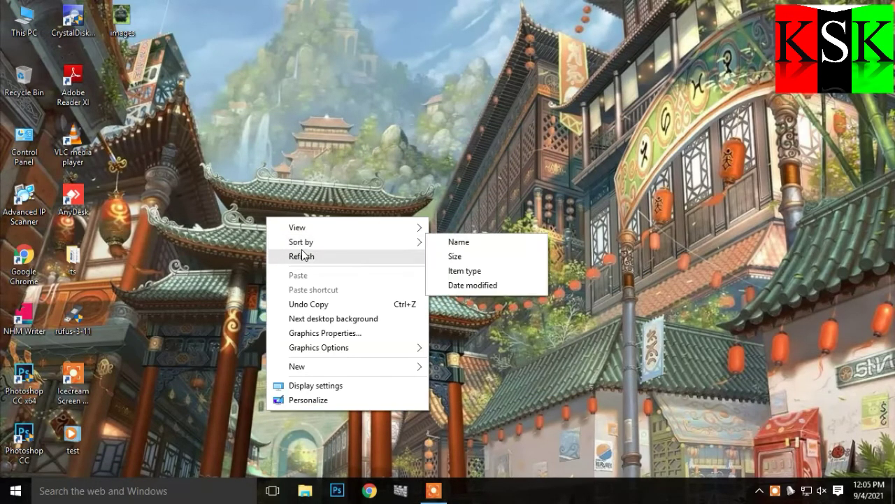
pyautogui.click(302, 255)
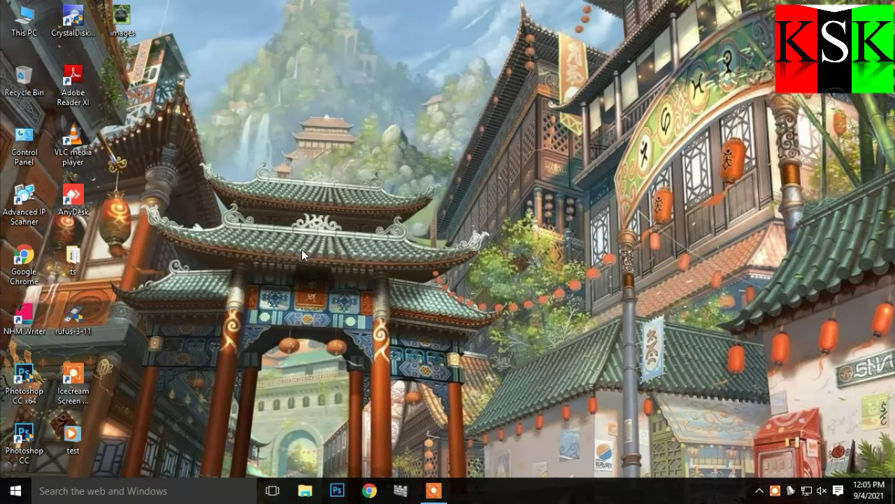
# - Run the command temp to open the Windows Temp folder, and close that folder
pyautogui.press('super+r')
pyautogui.write('temp')
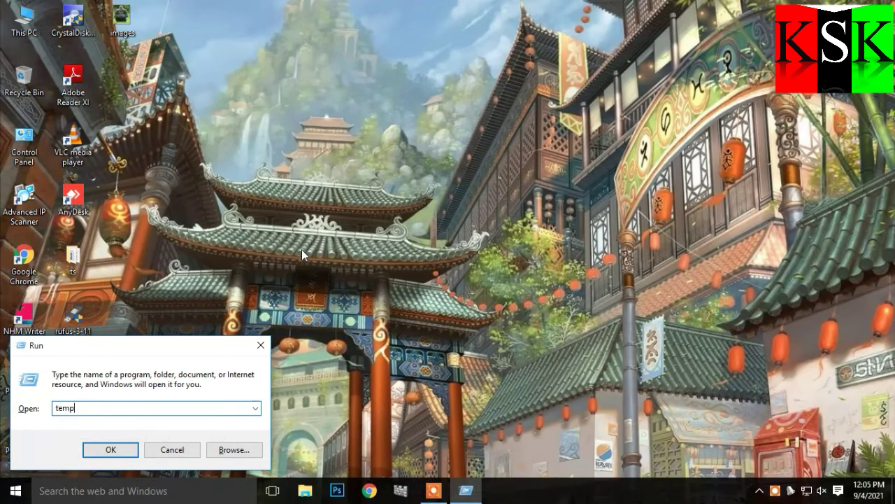
pyautogui.press('Return')
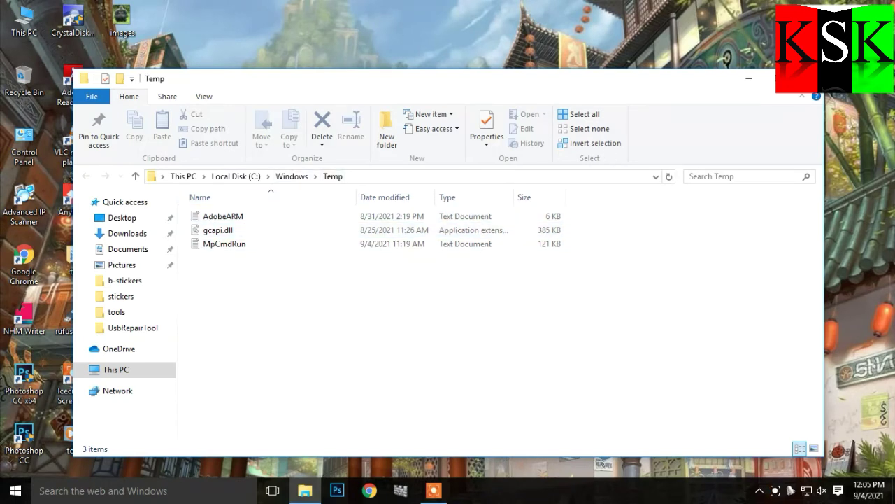
pyautogui.click(808, 78)
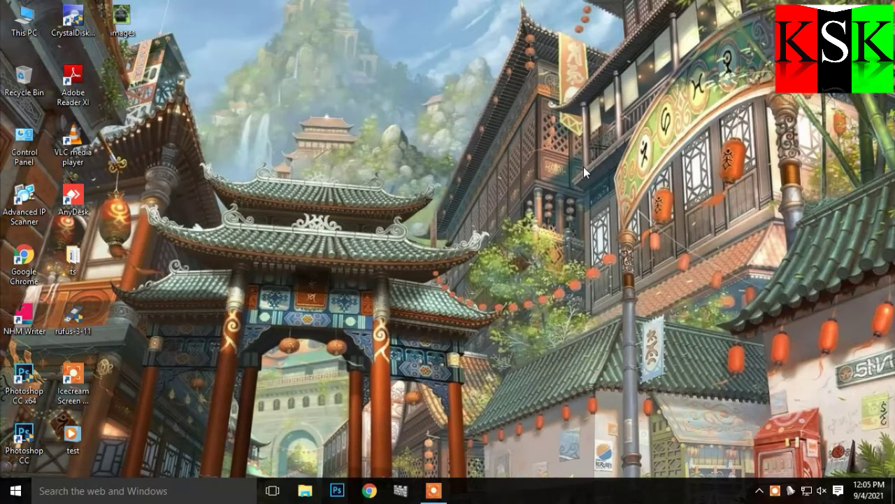
# - Open the user account's temporary files folder by running the command %temp%
pyautogui.press('super+r')
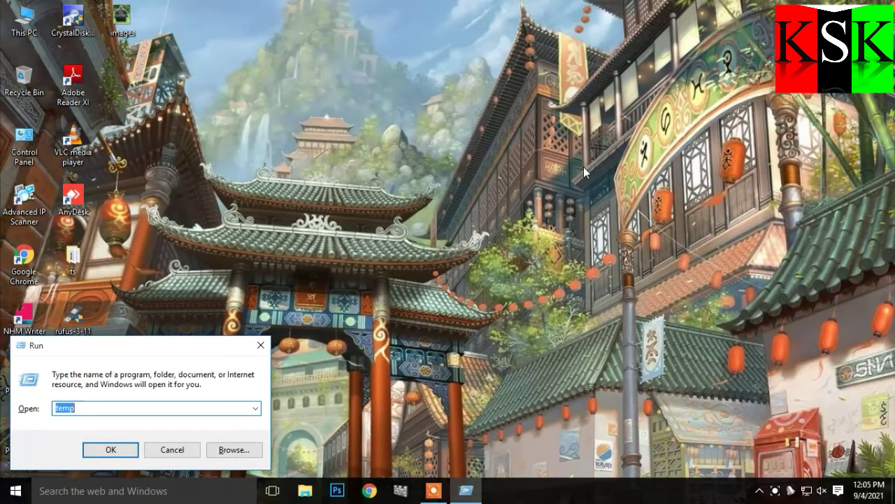
pyautogui.write('%t')
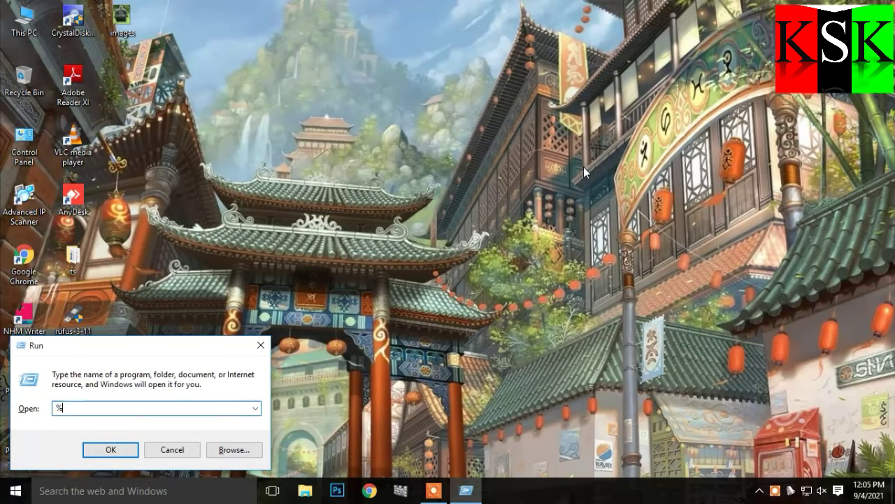
pyautogui.write('emp%')
pyautogui.press('Return')
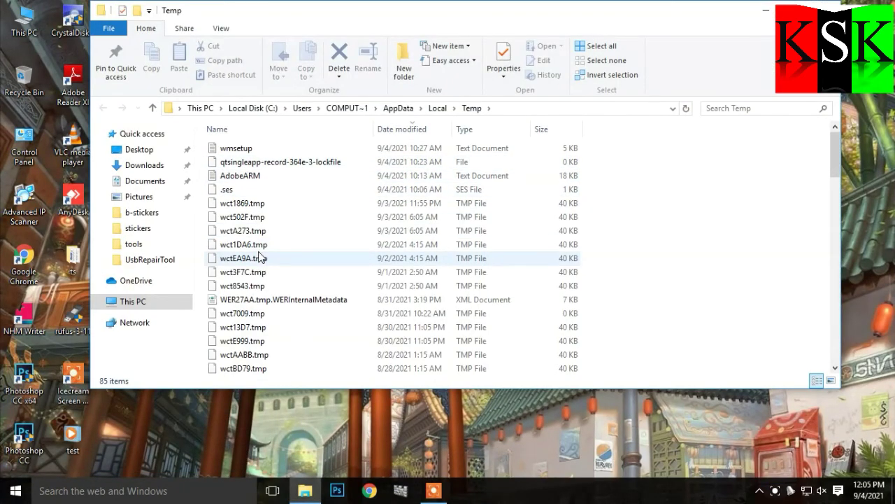
# - Find the driver HTML file in the Temp folder's driveridentifier subfolder, and close the folder window
pyautogui.scroll(-6, 259, 257)
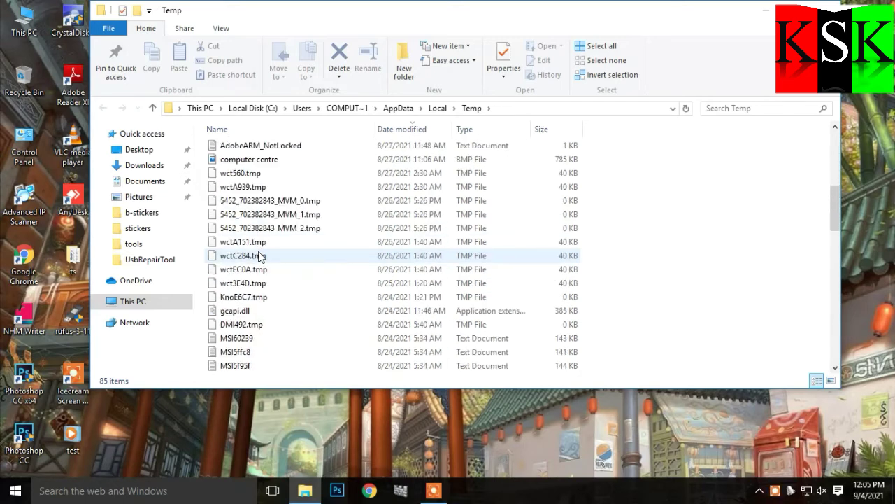
pyautogui.scroll(-16, 259, 258)
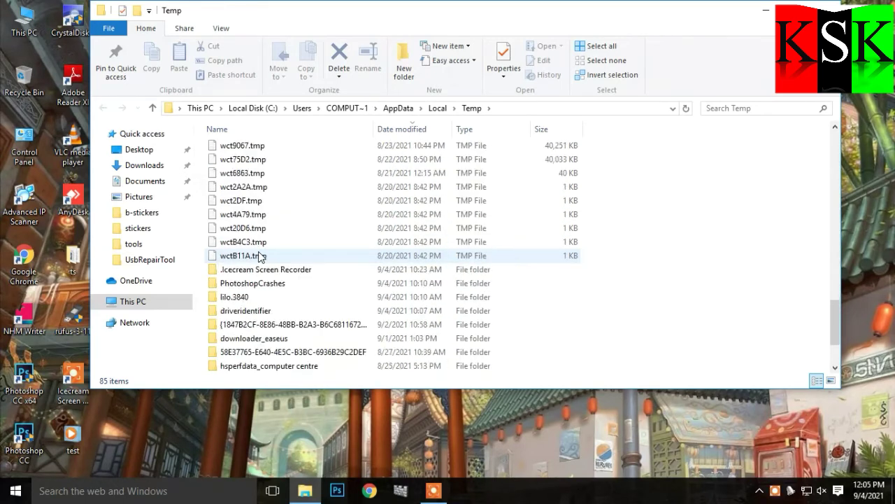
pyautogui.scroll(-1, 259, 257)
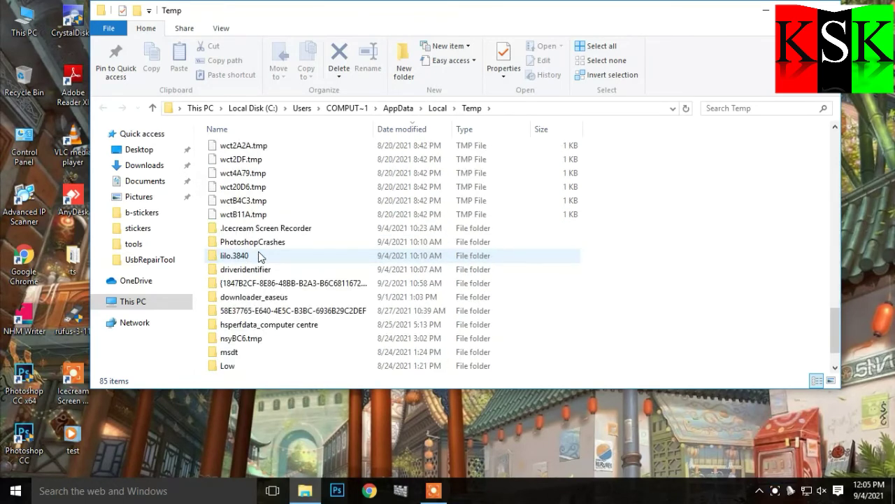
pyautogui.scroll(-1, 259, 257)
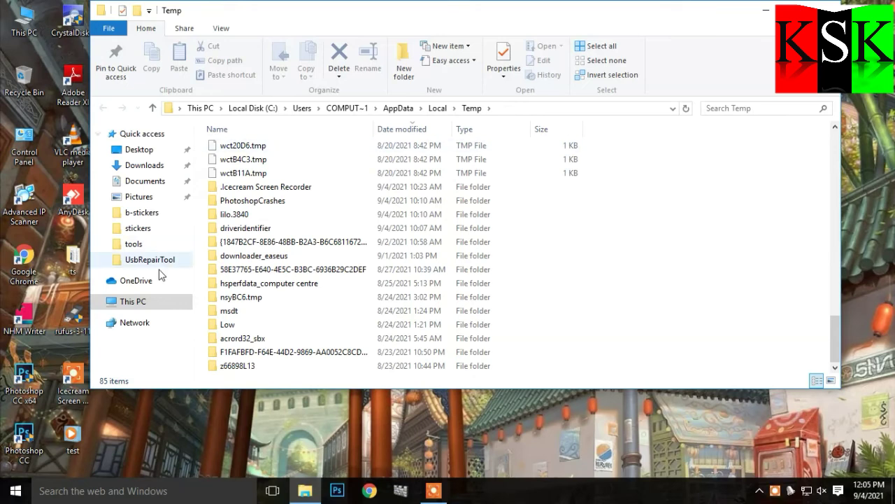
pyautogui.click(234, 233)
pyautogui.doubleClick(234, 233)
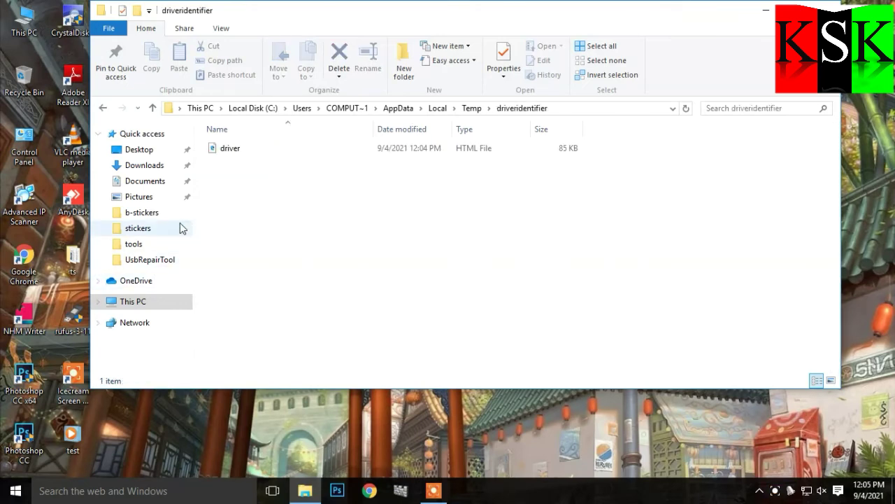
pyautogui.click(256, 148)
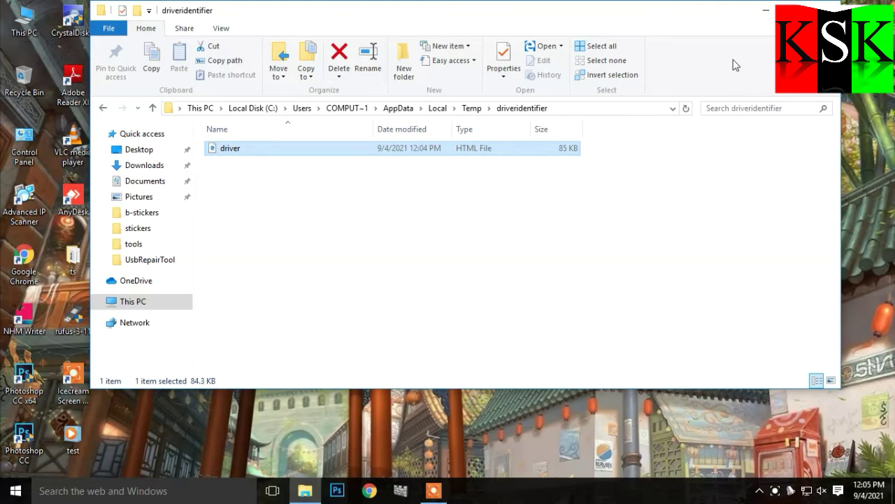
pyautogui.click(826, 7)
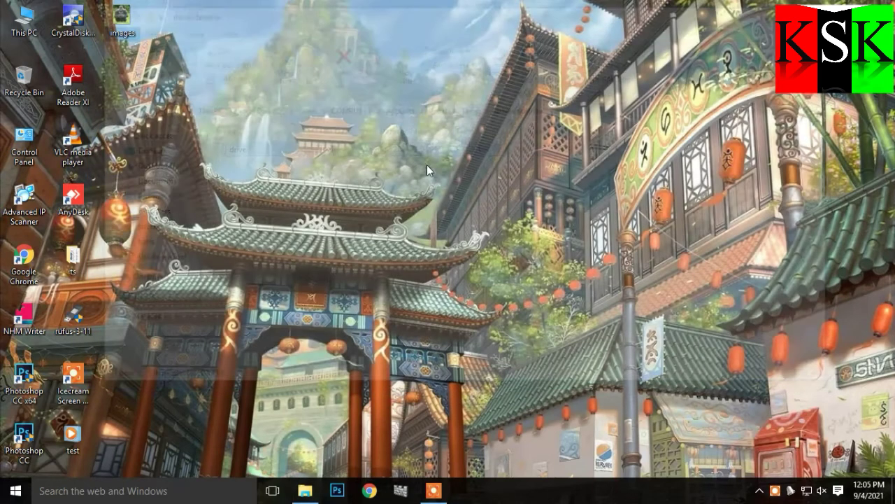
# - Open the System Information window by running the command msinfo32
pyautogui.press('super+r')
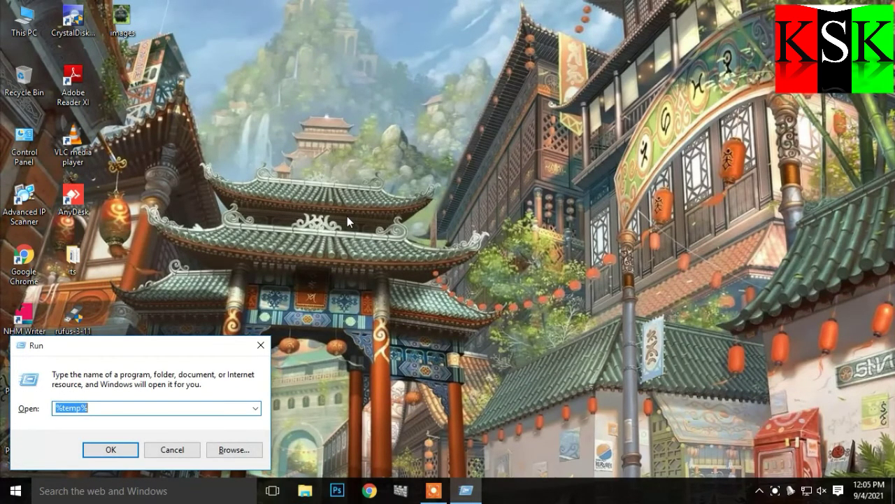
pyautogui.write('msin')
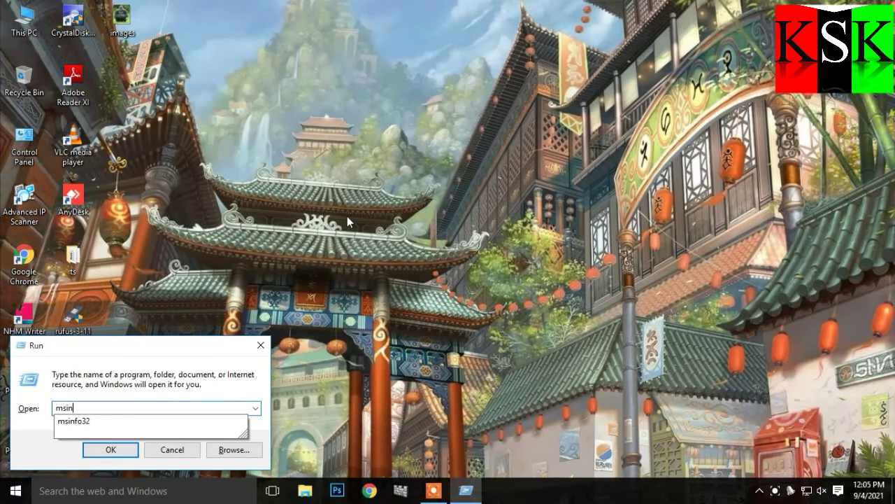
pyautogui.write('fo')
pyautogui.press('Down')
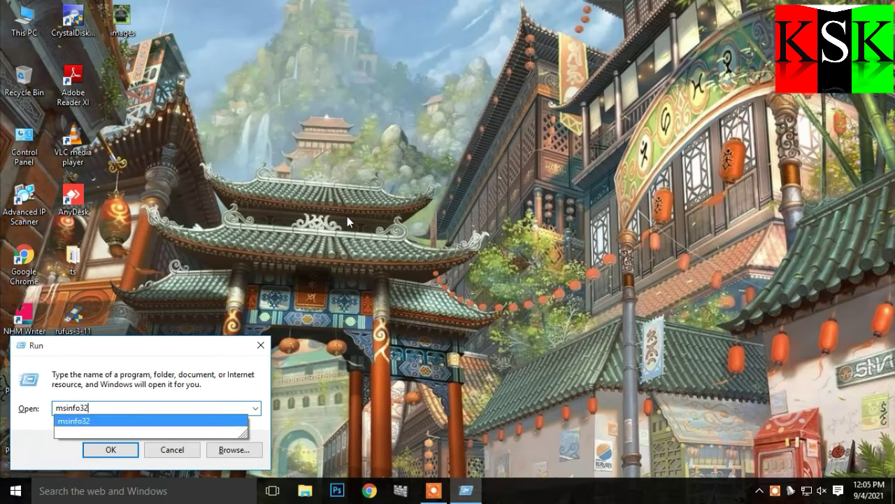
pyautogui.press('Return')
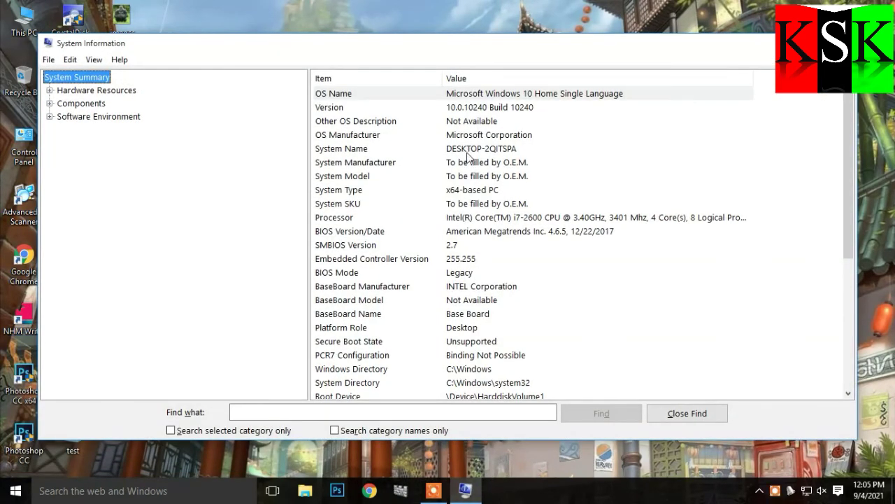
# - Examine the System Summary from the system model down to the memory and Hyper-V entries, and close System Information
pyautogui.click(349, 178)
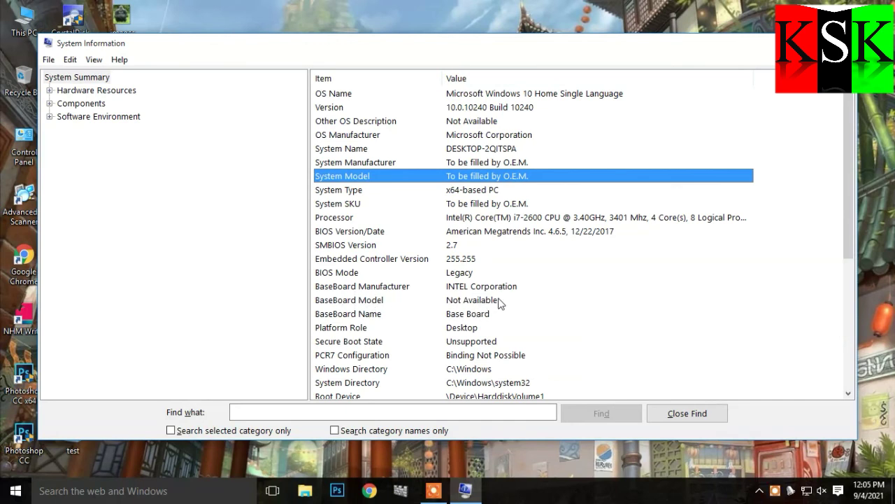
pyautogui.scroll(-3, 488, 309)
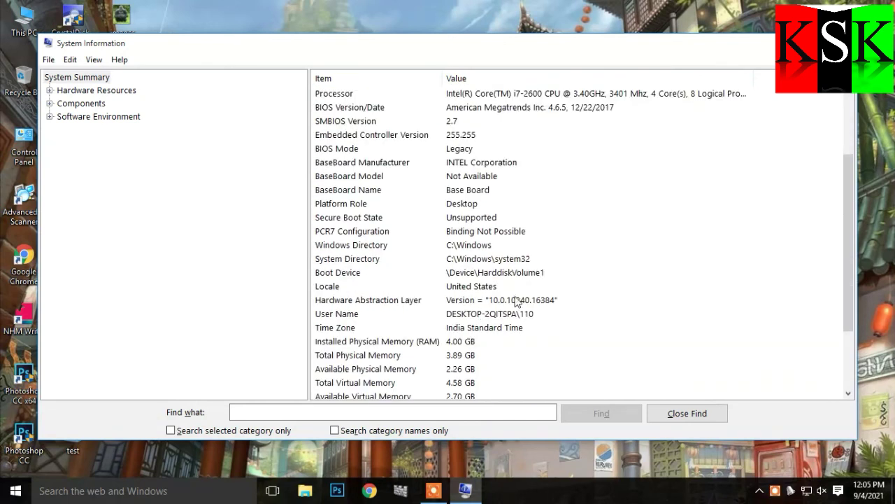
pyautogui.scroll(-3, 486, 363)
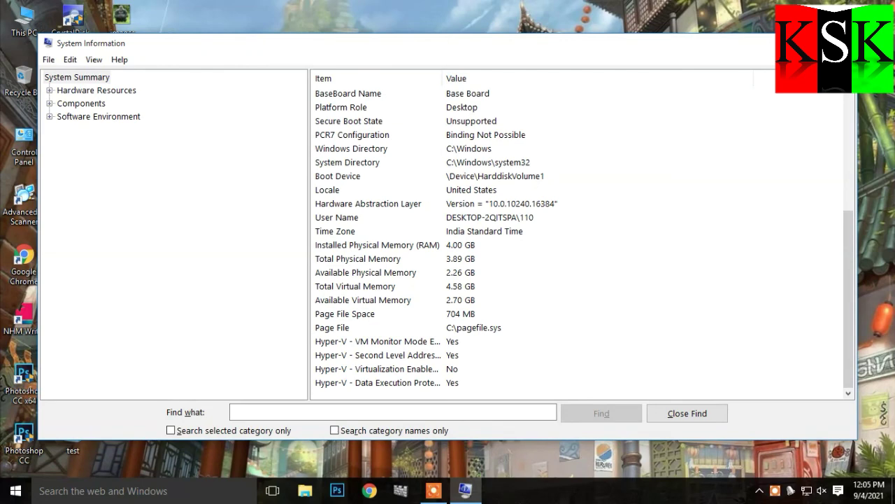
pyautogui.click(842, 43)
pyautogui.click(776, 491)
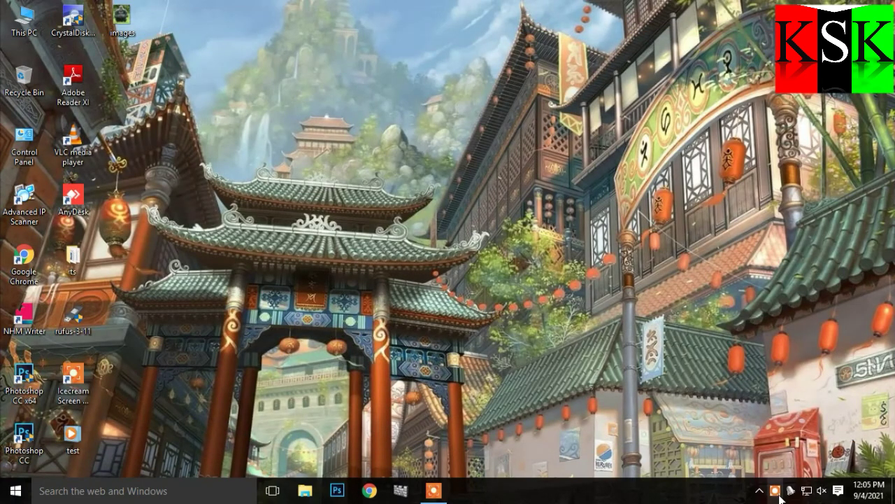